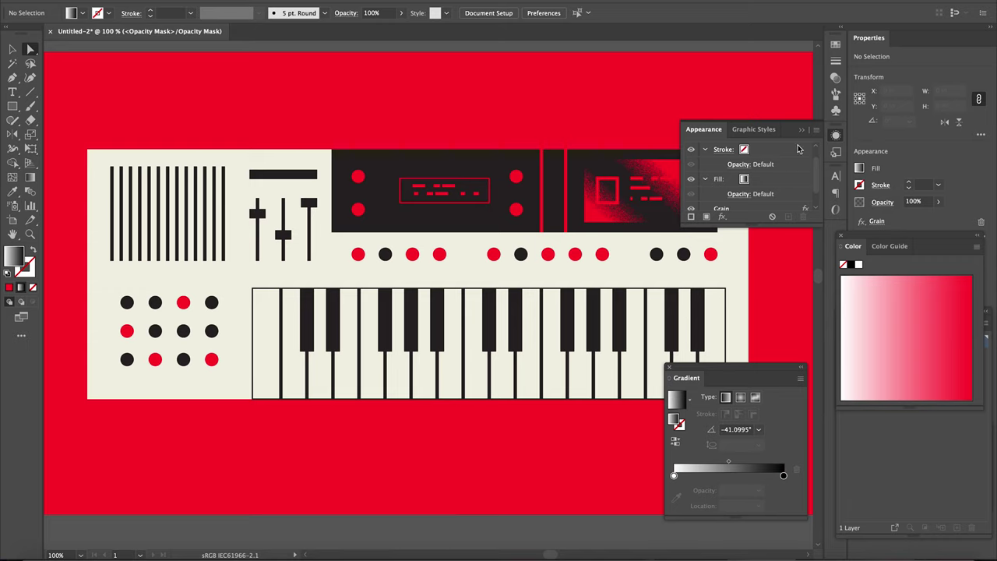
Step: Close the Appearance panel and deselect everything, leaving the display's grainy red gradient in place
{"action": "left_click", "coordinate": [835, 135]}
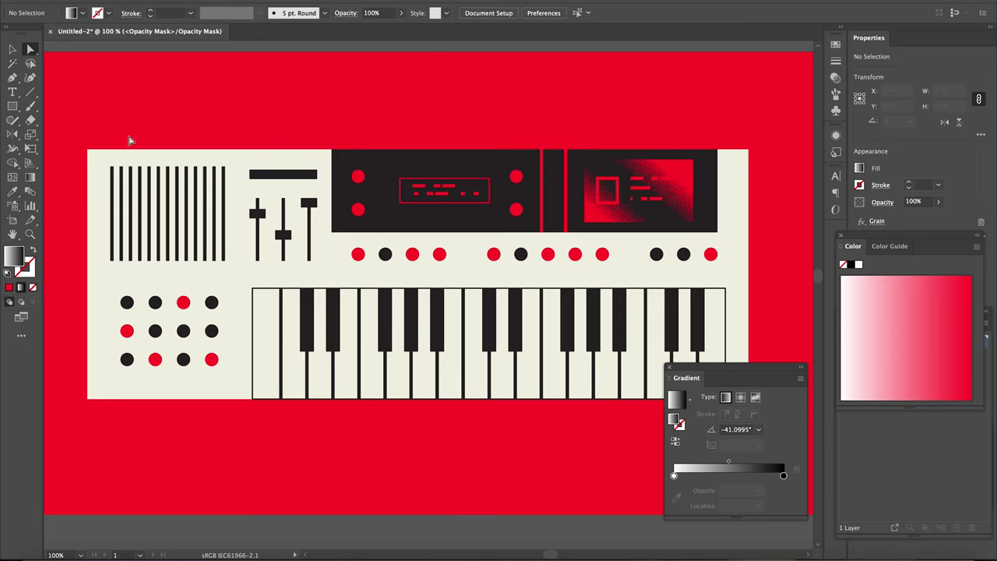
{"action": "left_click", "coordinate": [13, 49]}
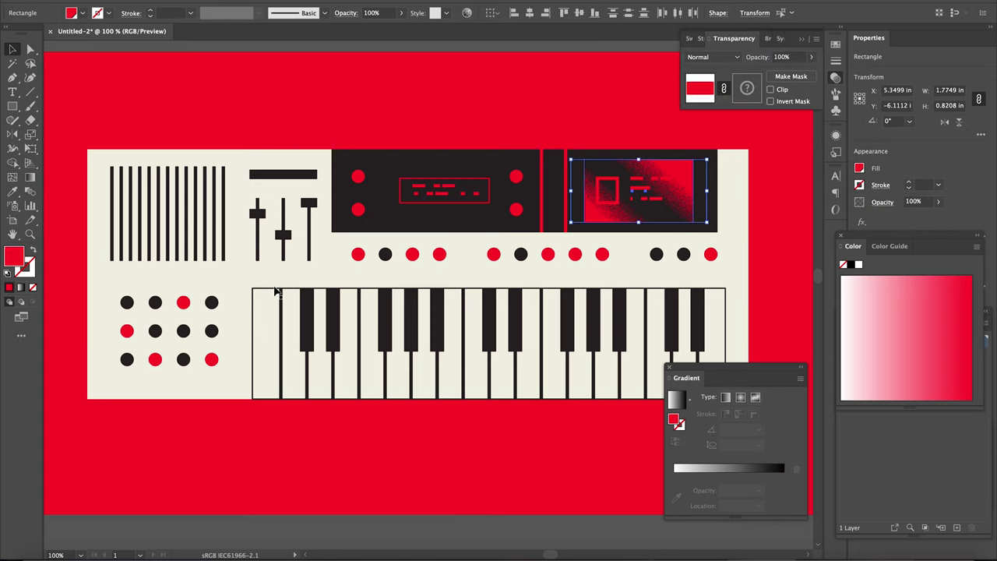
Step: Select the white-key area rectangle and change its fill from black to the red swatch
{"action": "left_click", "coordinate": [274, 290]}
{"action": "left_click", "coordinate": [274, 289]}
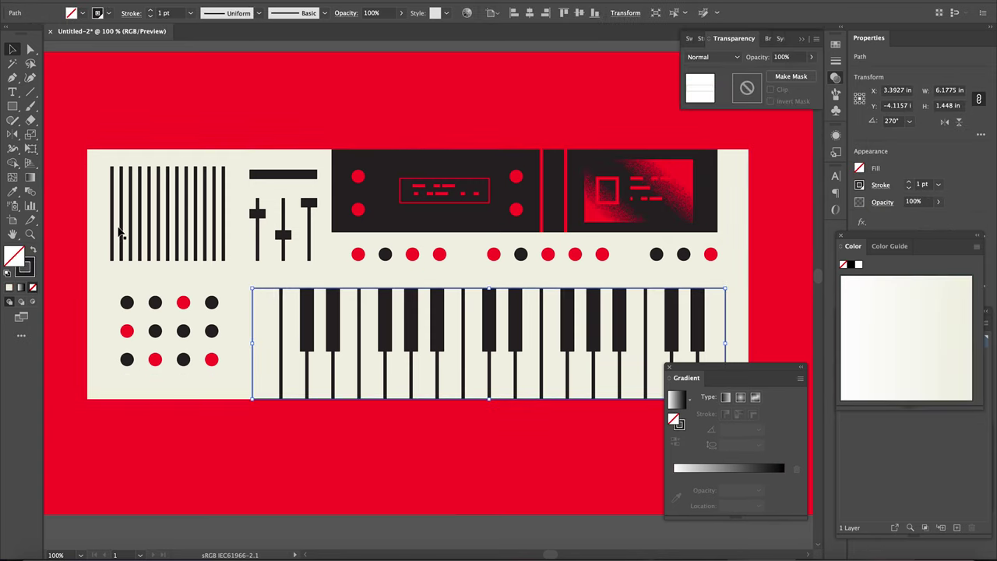
{"action": "left_click", "coordinate": [31, 252]}
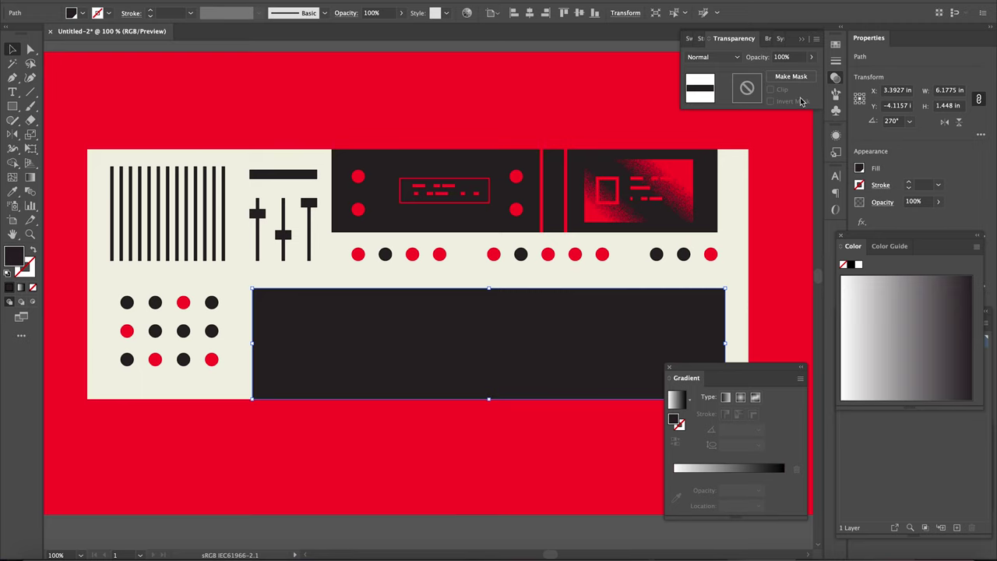
{"action": "left_click", "coordinate": [835, 43]}
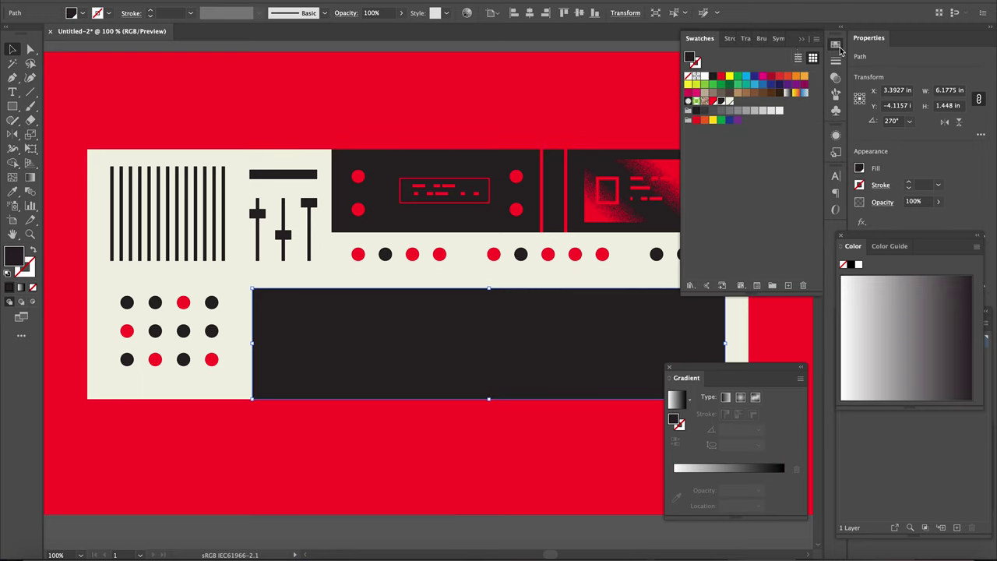
{"action": "left_click", "coordinate": [712, 101]}
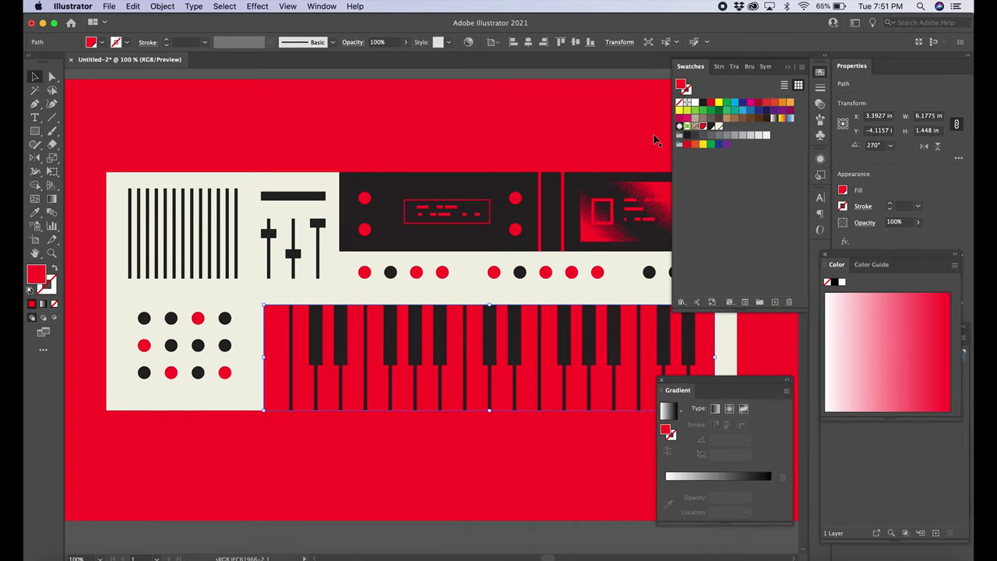
{"action": "left_click", "coordinate": [819, 103]}
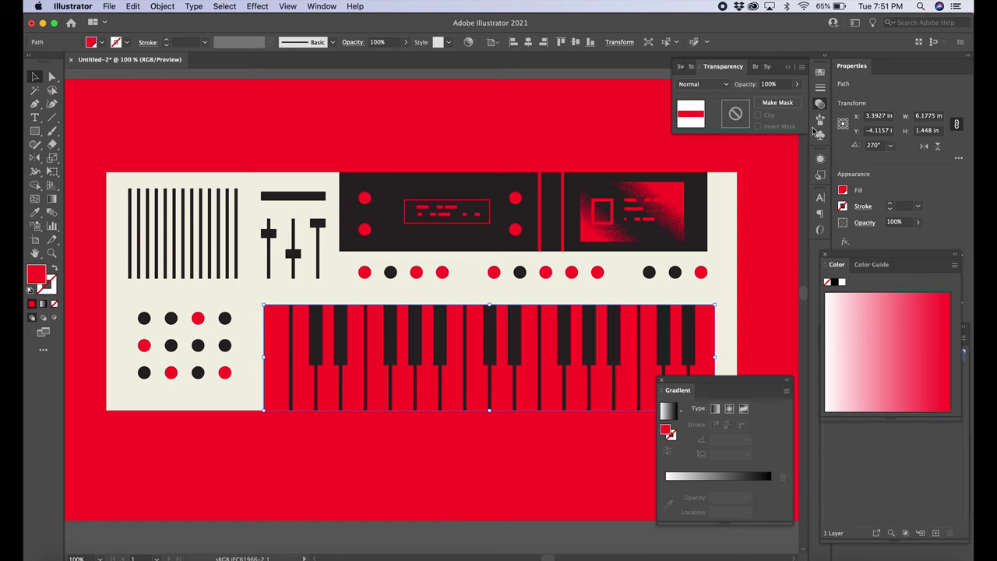
Step: Add an opacity mask to the red key area with Clip unchecked, and enter mask editing
{"action": "left_click", "coordinate": [325, 6]}
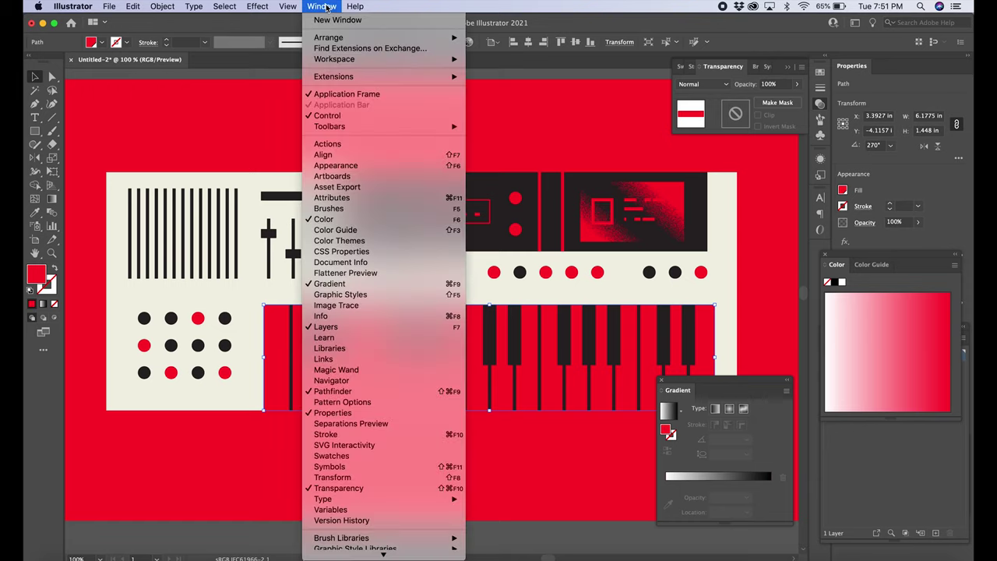
{"action": "left_click", "coordinate": [326, 6]}
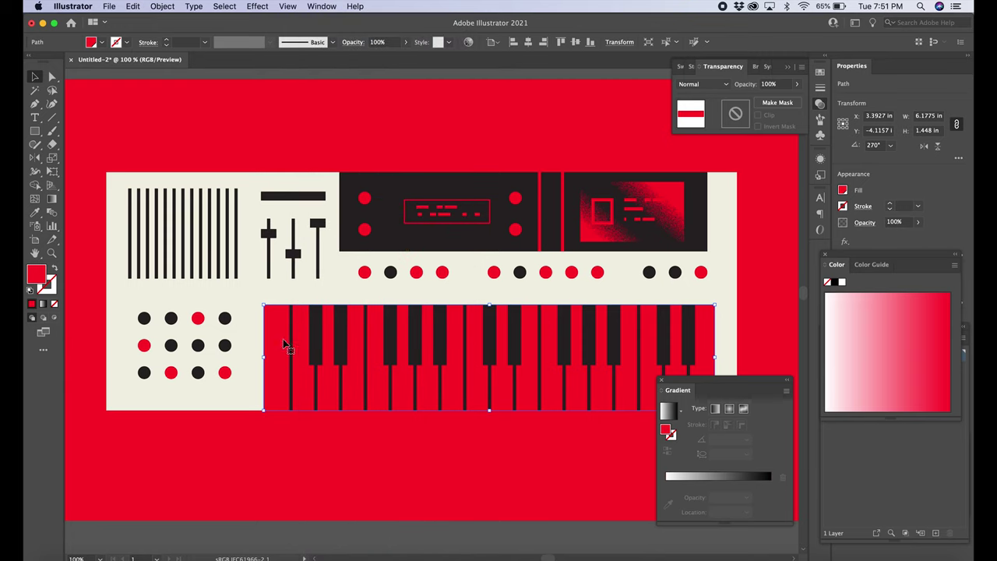
{"action": "left_click", "coordinate": [775, 103]}
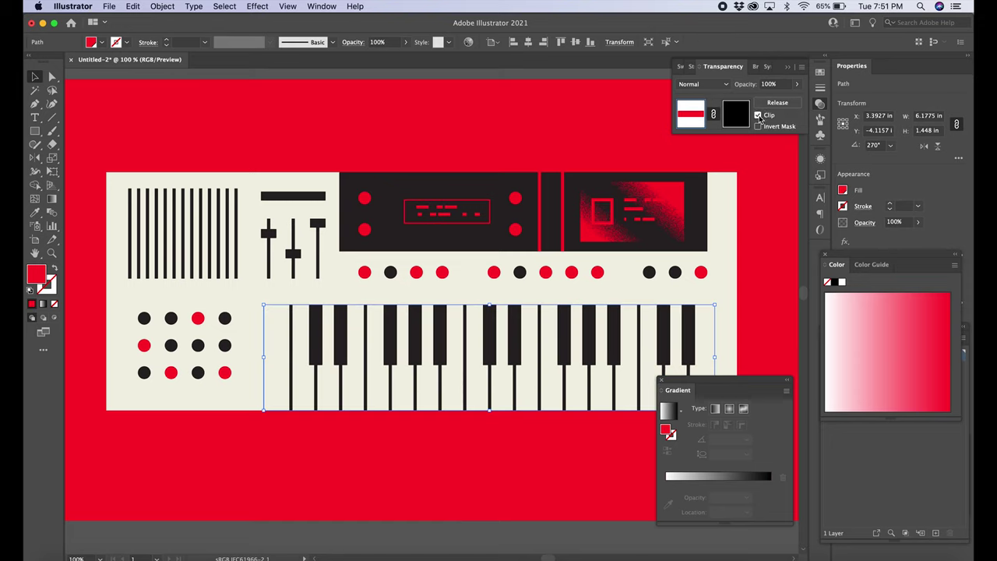
{"action": "left_click", "coordinate": [757, 115]}
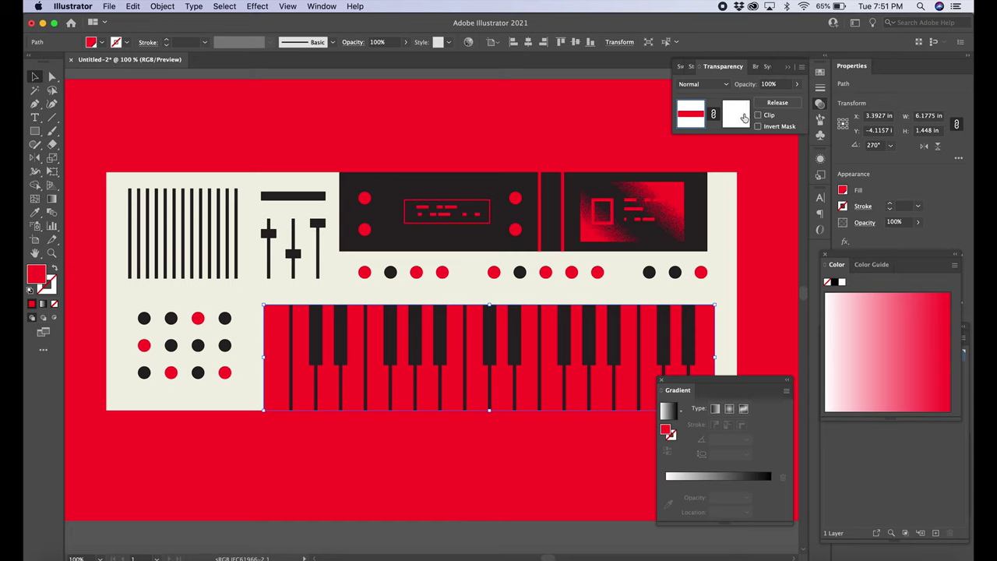
{"action": "left_click", "coordinate": [740, 115]}
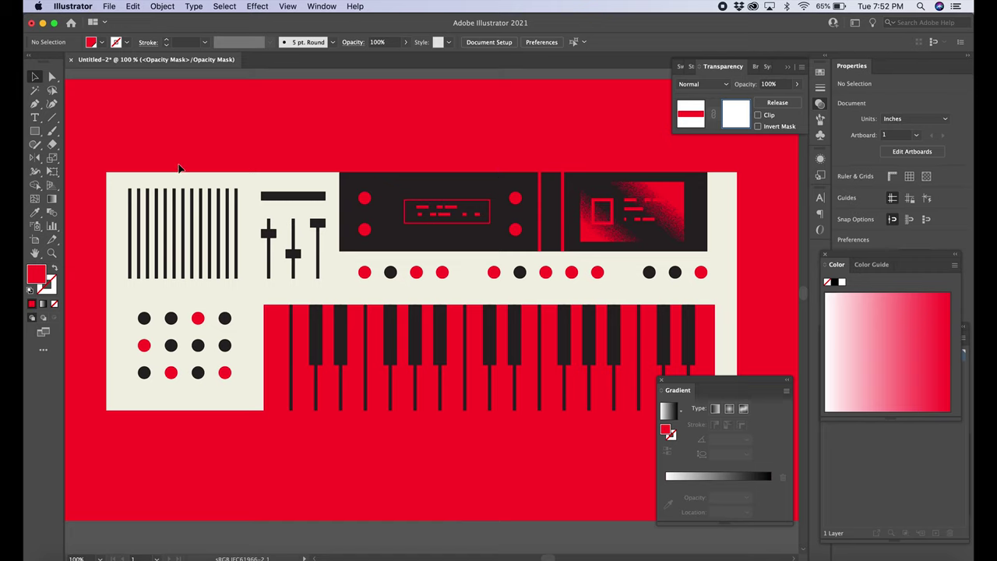
Step: Draw a black-filled rectangle in the mask over the leftmost white keys
{"action": "left_click", "coordinate": [38, 131]}
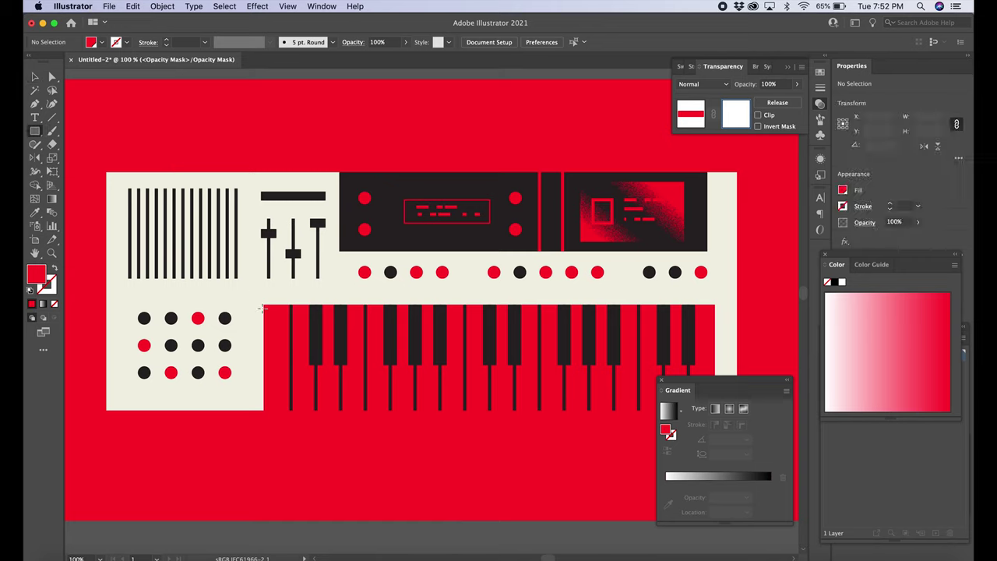
{"action": "left_click_drag", "start_coordinate": [250, 300], "coordinate": [380, 415]}
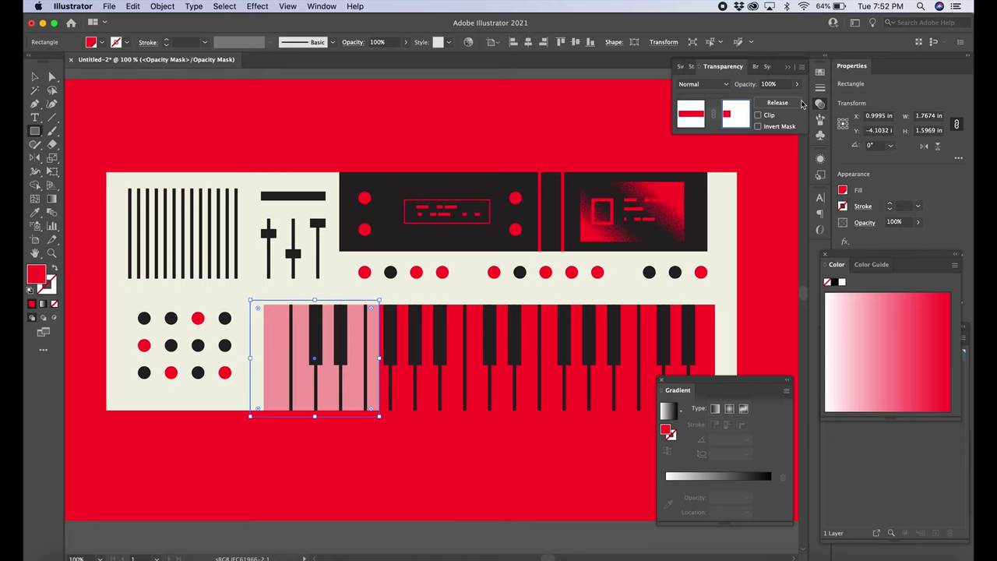
{"action": "left_click", "coordinate": [820, 72]}
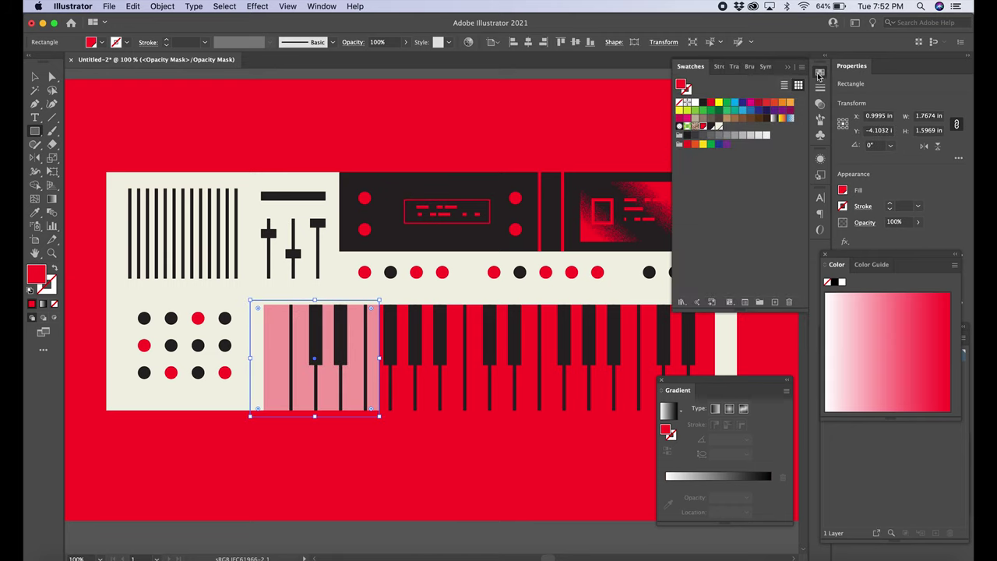
{"action": "left_click", "coordinate": [702, 103]}
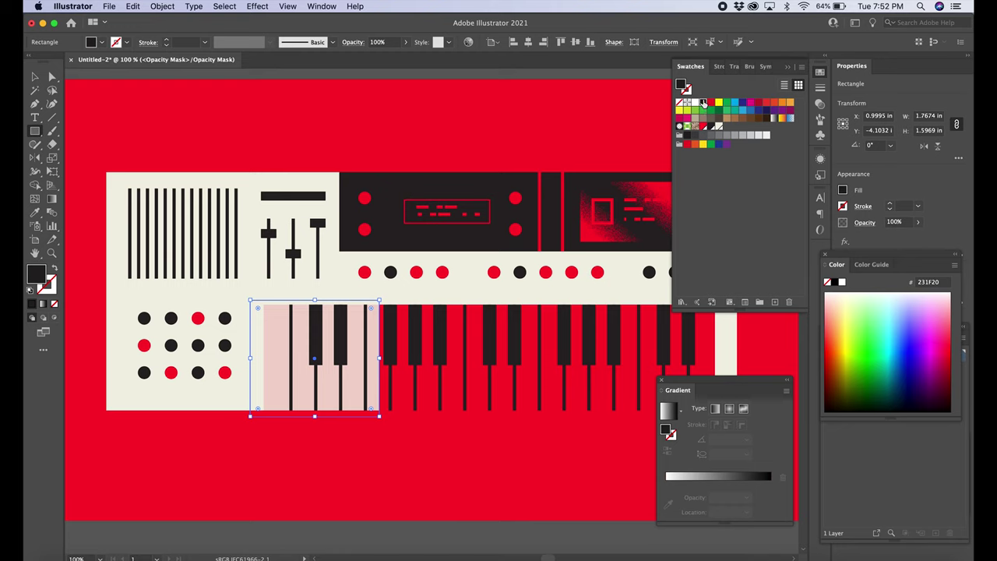
Step: Redefine the Black swatch as pure black, RGB 0,0,0 (000000)
{"action": "double_click", "coordinate": [702, 103]}
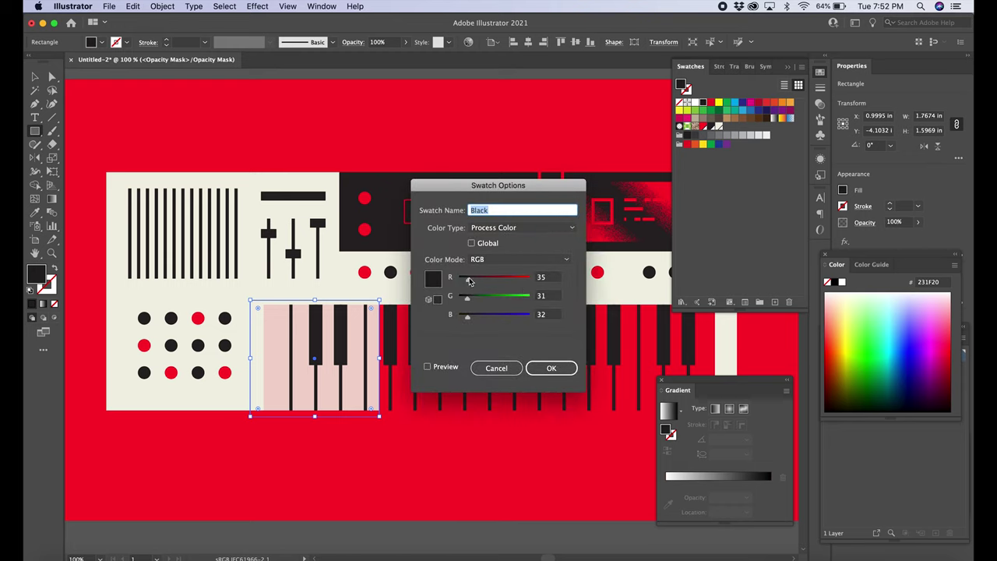
{"action": "left_click_drag", "start_coordinate": [467, 298], "coordinate": [458, 316]}
{"action": "left_click", "coordinate": [551, 368]}
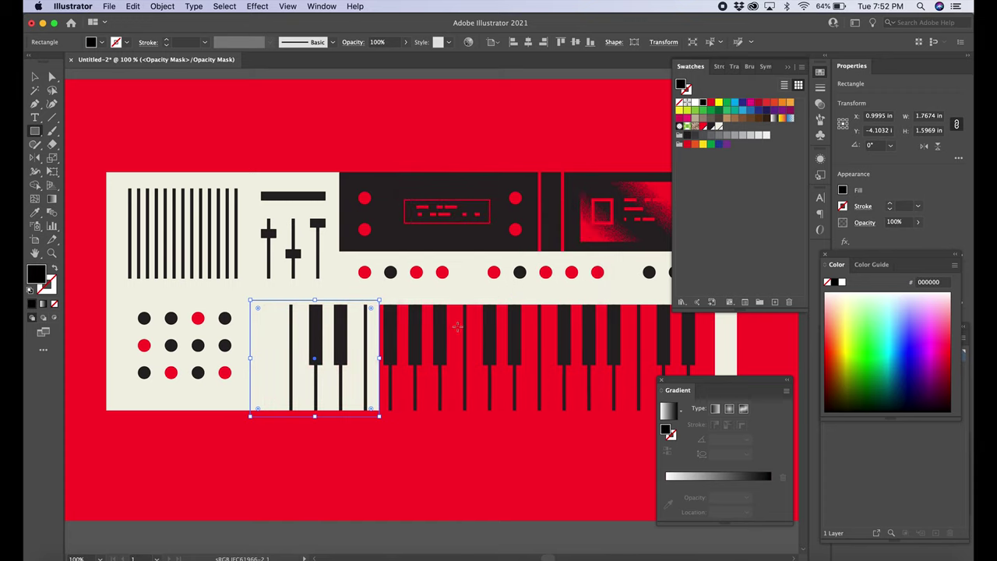
Step: Draw another mask rectangle over the middle keys, fill it dark green, and move it down
{"action": "left_click", "coordinate": [35, 79]}
{"action": "left_click", "coordinate": [34, 131]}
{"action": "left_click_drag", "start_coordinate": [411, 288], "coordinate": [516, 360]}
{"action": "left_click", "coordinate": [696, 105]}
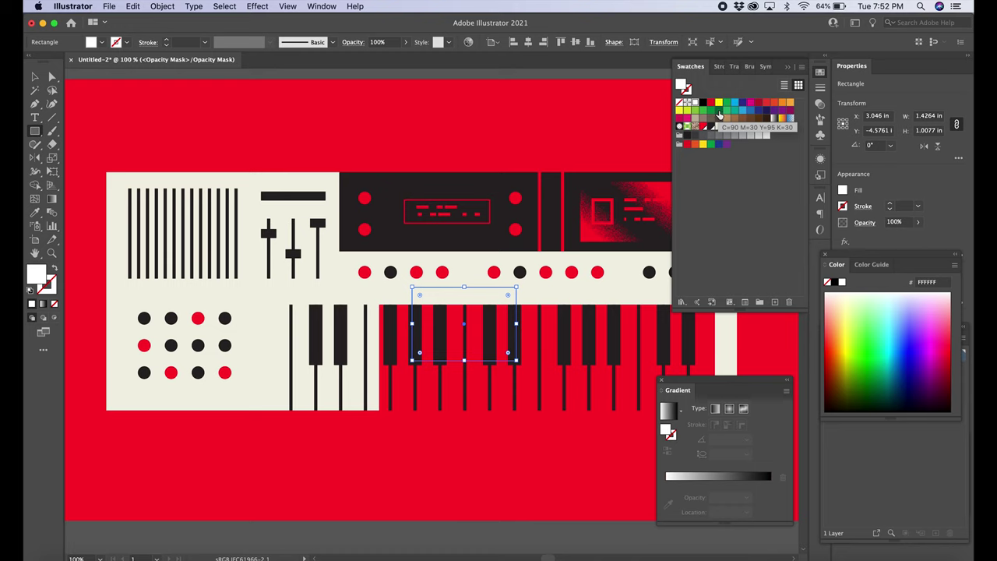
{"action": "left_click", "coordinate": [719, 111]}
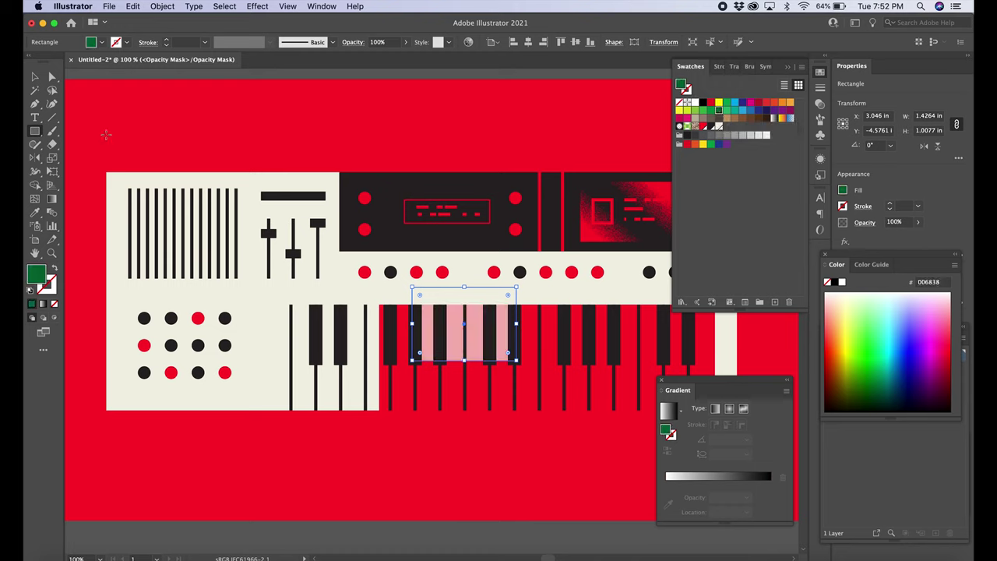
{"action": "left_click", "coordinate": [34, 76]}
{"action": "left_click_drag", "start_coordinate": [459, 315], "coordinate": [435, 351]}
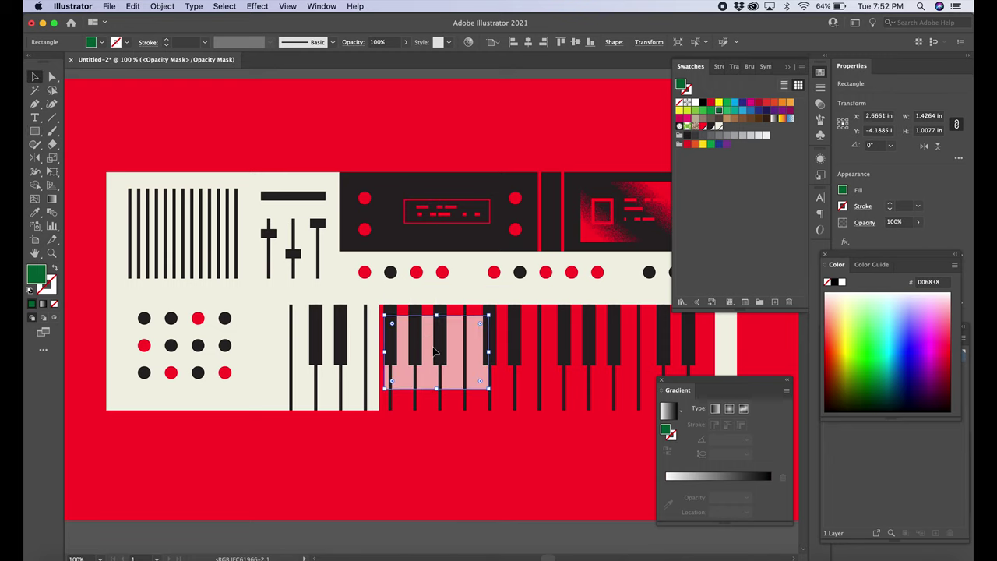
Step: Delete the left mask rectangle and draw a 6.3876 × 1.6822 in rectangle over the whole key area
{"action": "left_click", "coordinate": [376, 342]}
{"action": "key", "text": "Delete"}
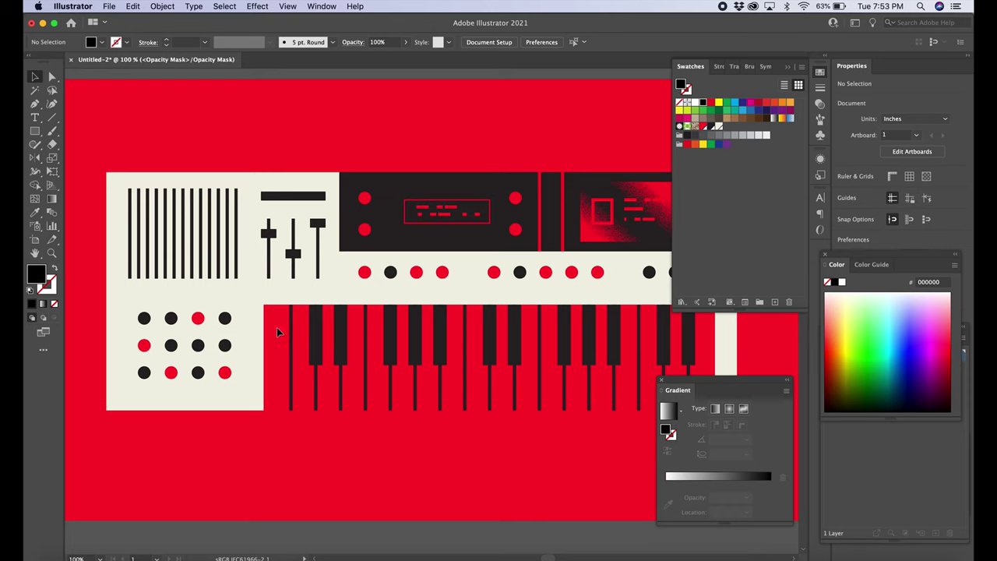
{"action": "key", "text": "m"}
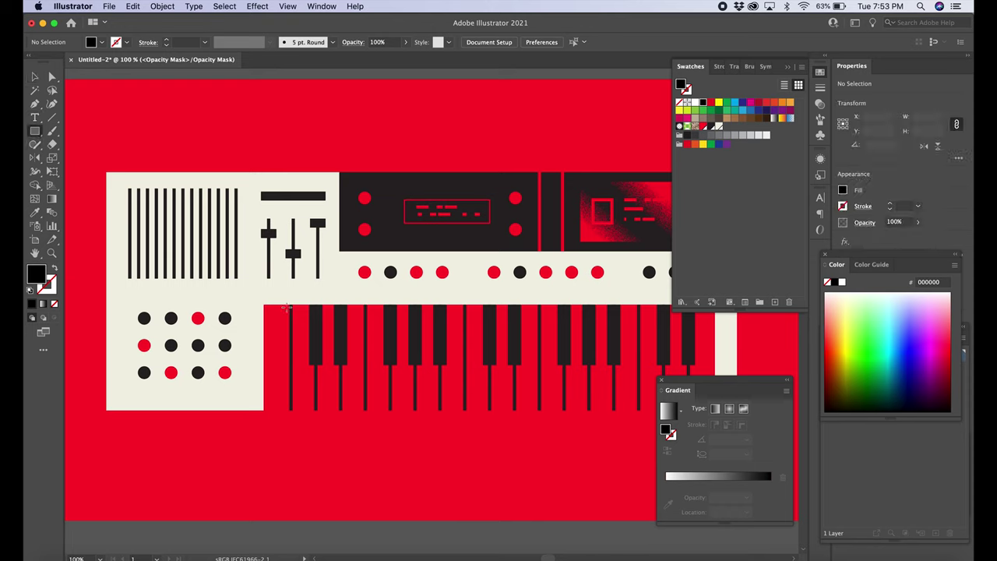
{"action": "left_click_drag", "start_coordinate": [257, 298], "coordinate": [723, 421]}
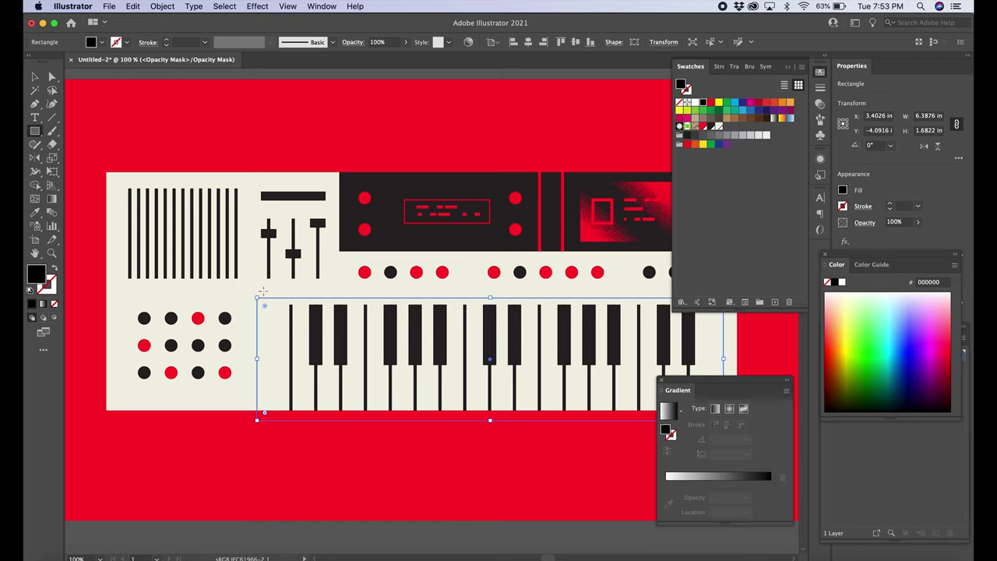
Step: Draw a narrow 0.2091 × 2.031 in gradient-filled strip at the keys' left edge and fine-tune it
{"action": "left_click_drag", "start_coordinate": [264, 287], "coordinate": [292, 399]}
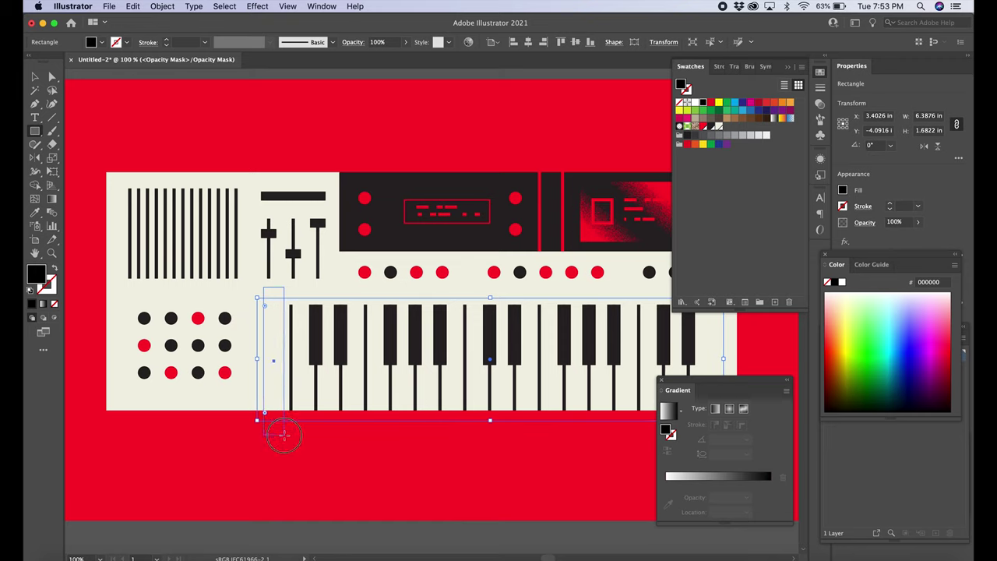
{"action": "left_click_drag", "start_coordinate": [282, 434], "coordinate": [286, 434]}
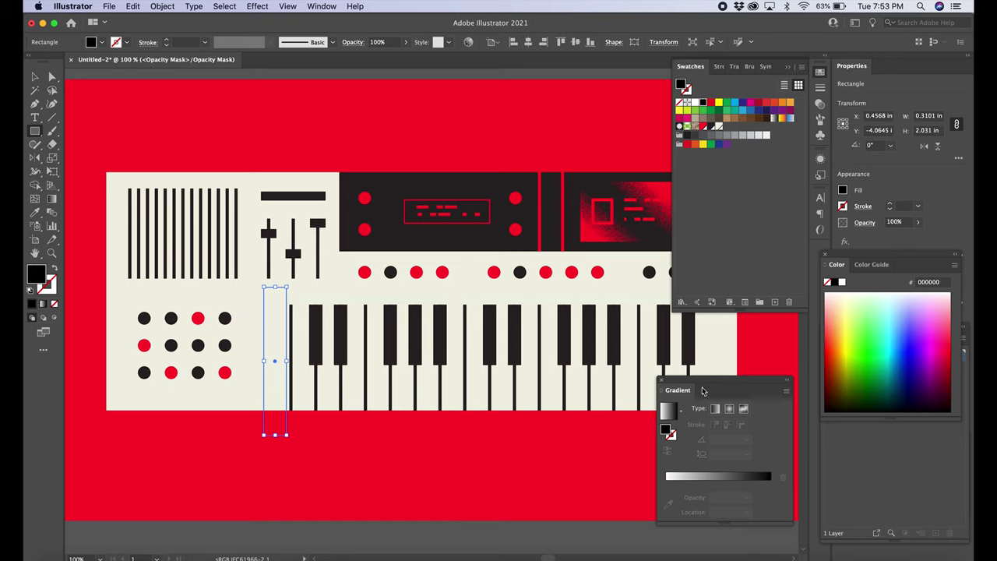
{"action": "left_click", "coordinate": [722, 475]}
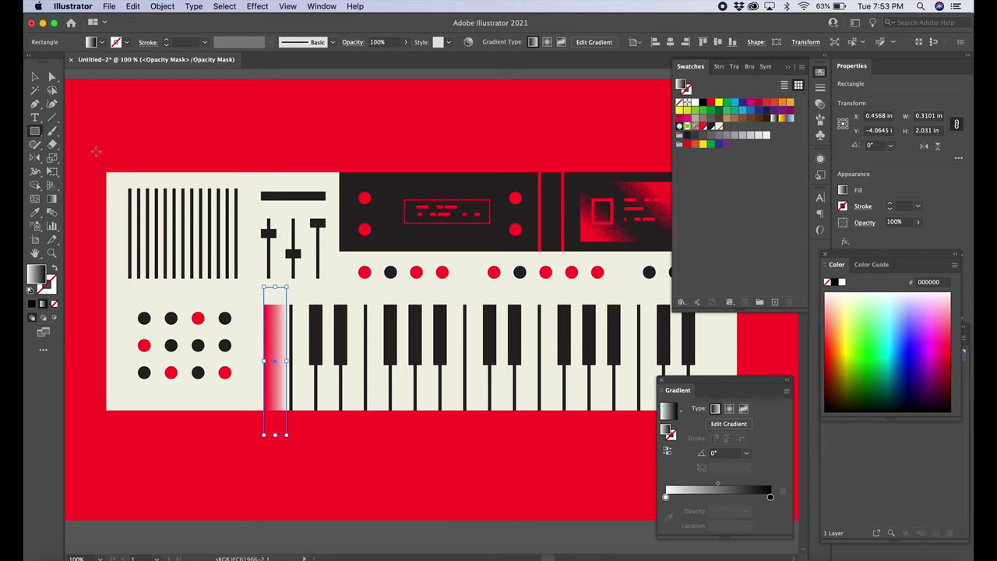
{"action": "left_click", "coordinate": [51, 76]}
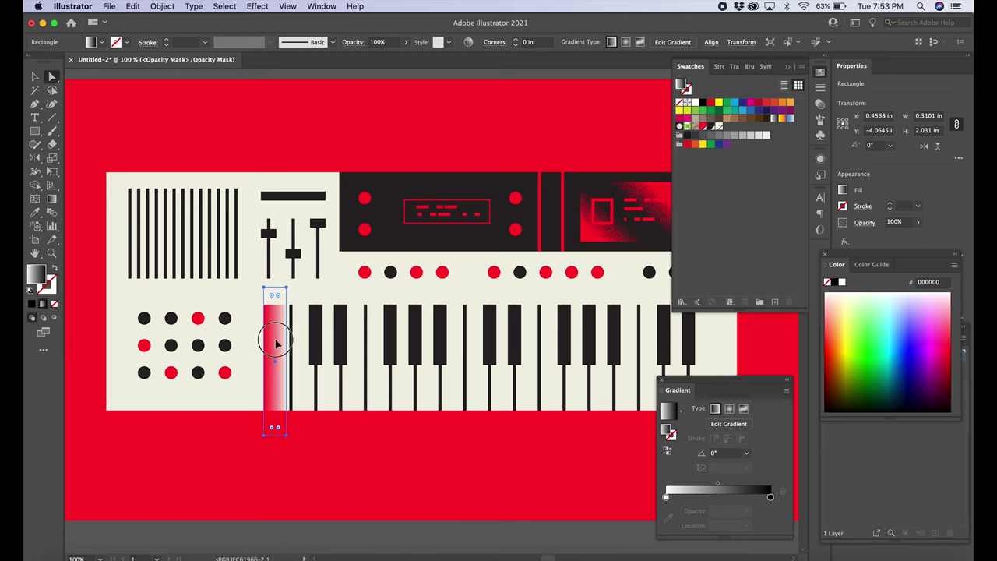
{"action": "mouse_move", "coordinate": [275, 342]}
{"action": "left_mouse_down"}
{"action": "mouse_move", "coordinate": [267, 345]}
{"action": "mouse_move", "coordinate": [278, 366]}
{"action": "mouse_move", "coordinate": [272, 335]}
{"action": "left_mouse_up"}
{"action": "left_click", "coordinate": [35, 76]}
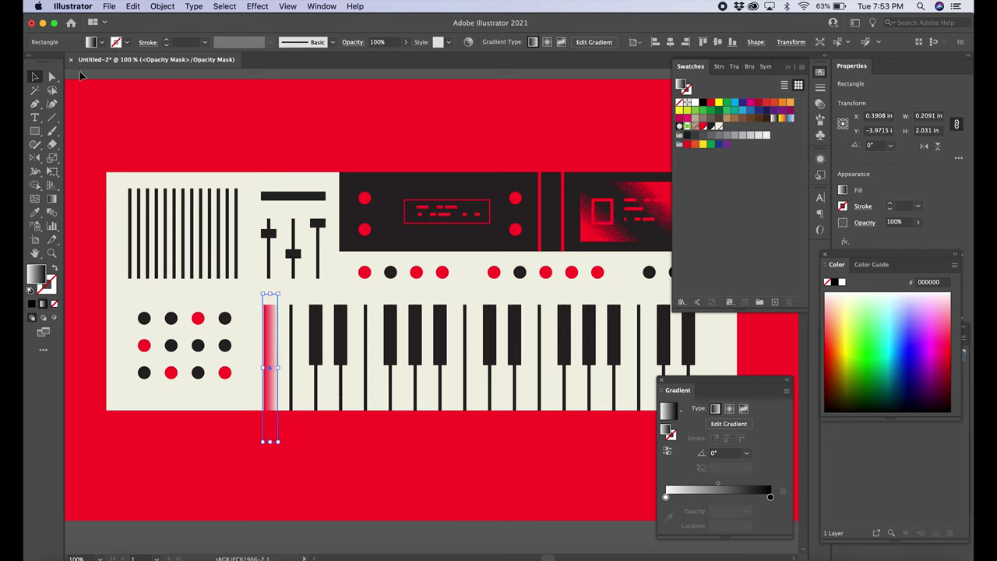
{"action": "left_click", "coordinate": [35, 130]}
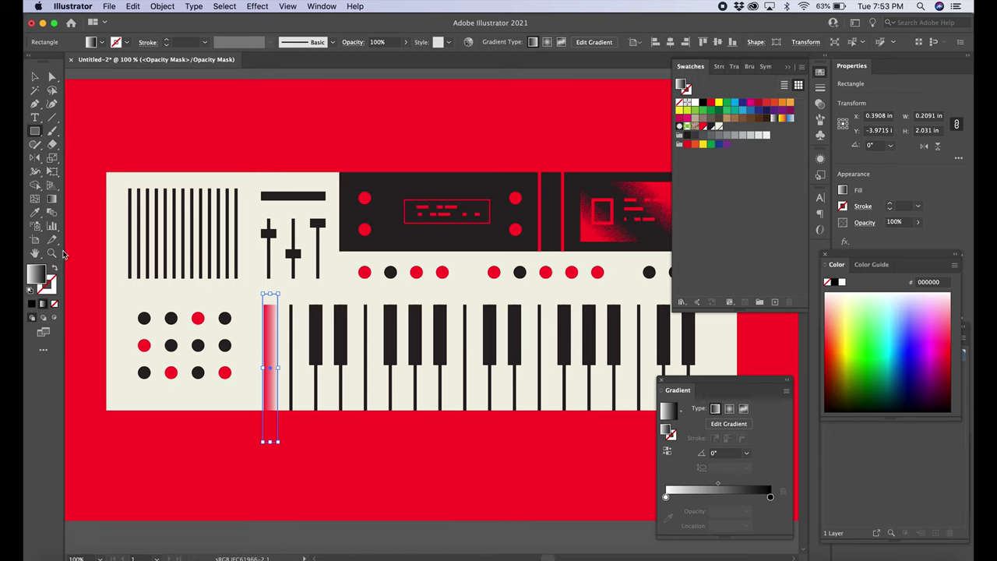
{"action": "left_click_drag", "start_coordinate": [478, 287], "coordinate": [396, 272]}
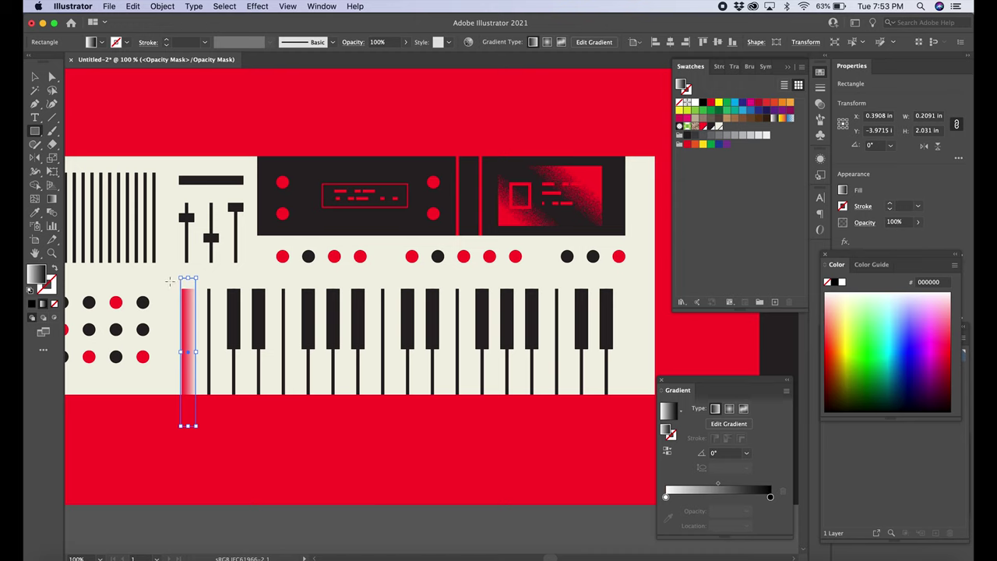
Step: Draw a thin strip along the keyboard's top and make its gradient fade downward
{"action": "left_click_drag", "start_coordinate": [170, 282], "coordinate": [640, 301]}
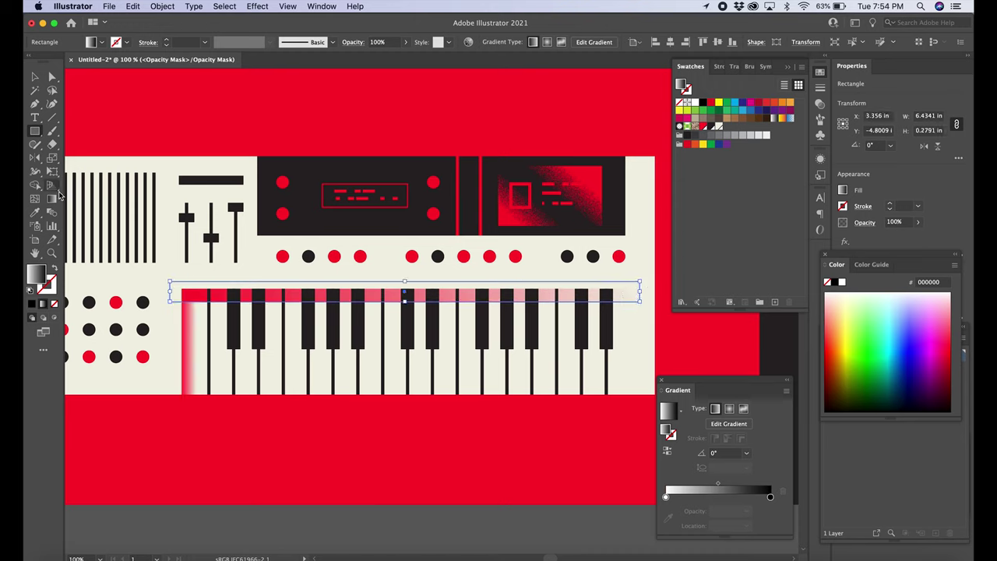
{"action": "left_click", "coordinate": [54, 201]}
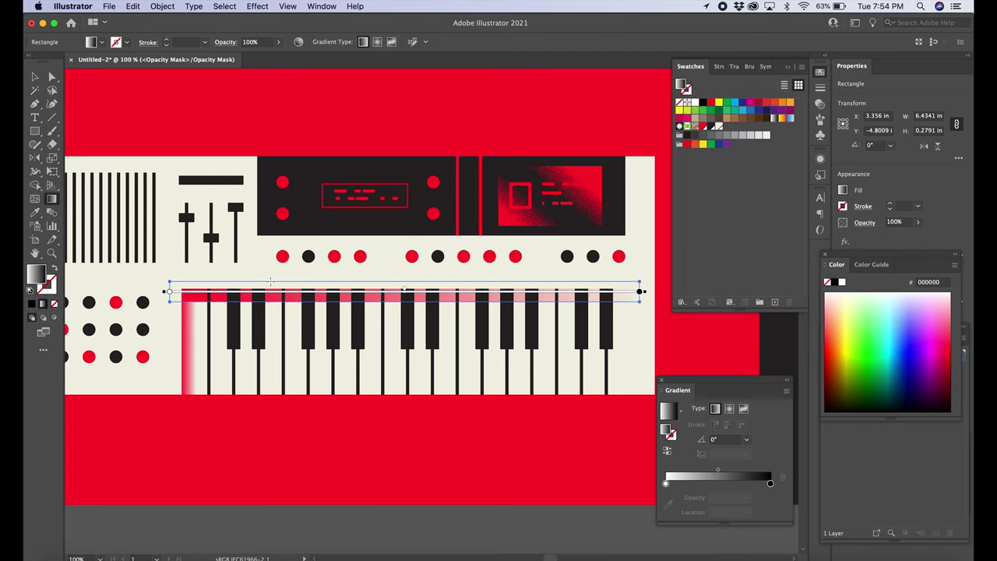
{"action": "left_click_drag", "start_coordinate": [274, 282], "coordinate": [276, 300]}
Step: Alt-copy the left edge fade strip to the keyboard's right edge and rotate it 180°
{"action": "key", "text": "a"}
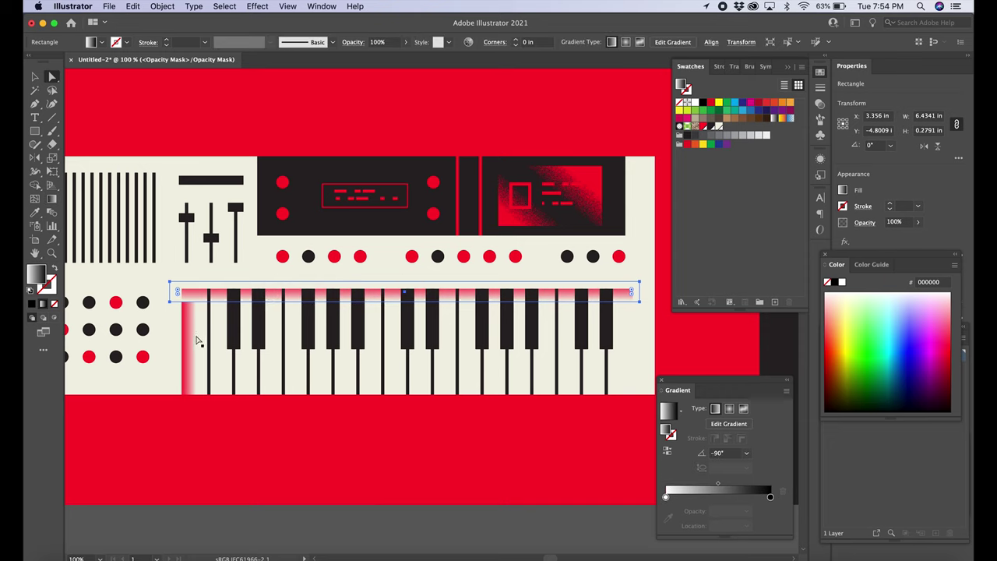
{"action": "mouse_move", "coordinate": [189, 338]}
{"action": "left_mouse_down"}
{"action": "mouse_move", "coordinate": [256, 327]}
{"action": "mouse_move", "coordinate": [626, 319]}
{"action": "left_mouse_up"}
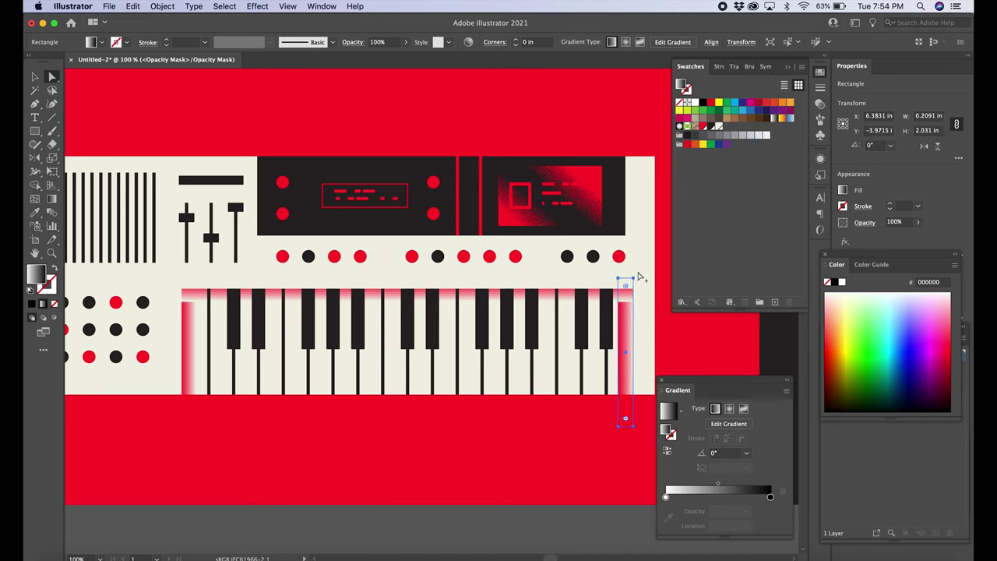
{"action": "left_click", "coordinate": [35, 157]}
{"action": "left_click_drag", "start_coordinate": [617, 250], "coordinate": [603, 253]}
Step: Select the top, left and right gradient edge strips together
{"action": "left_click", "coordinate": [51, 76]}
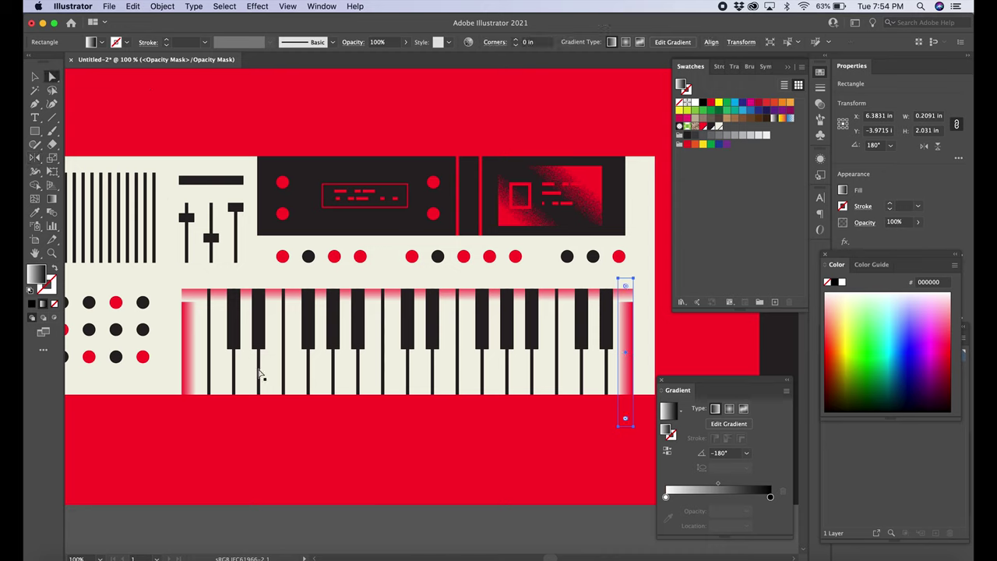
{"action": "left_click", "coordinate": [192, 296]}
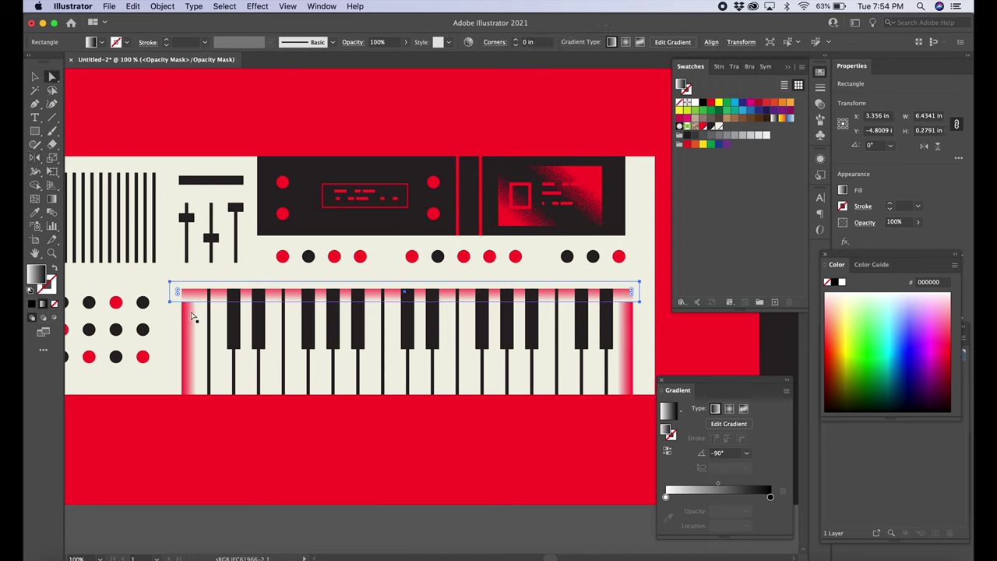
{"action": "left_click", "coordinate": [191, 316], "text": "shift"}
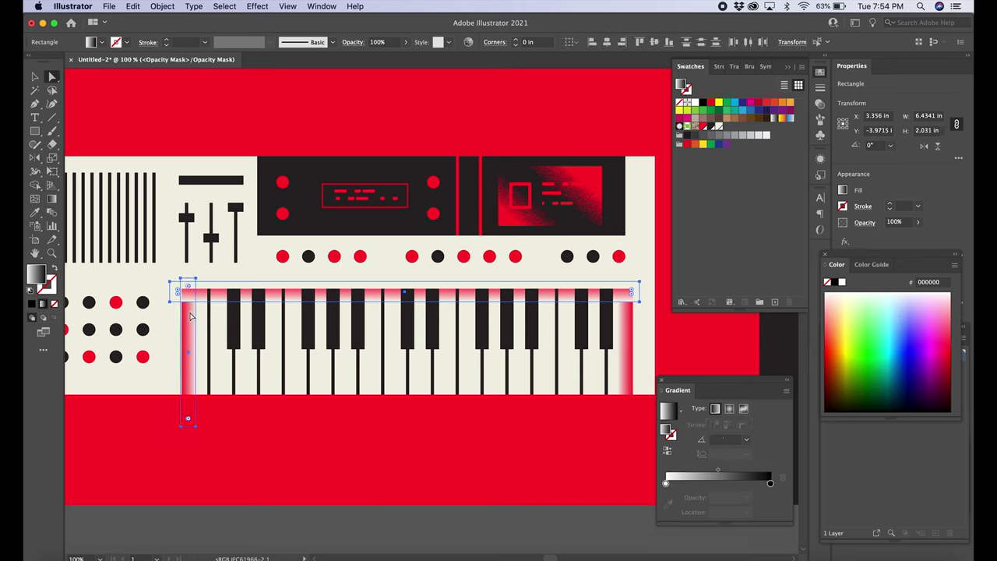
{"action": "left_click", "coordinate": [628, 315], "text": "shift"}
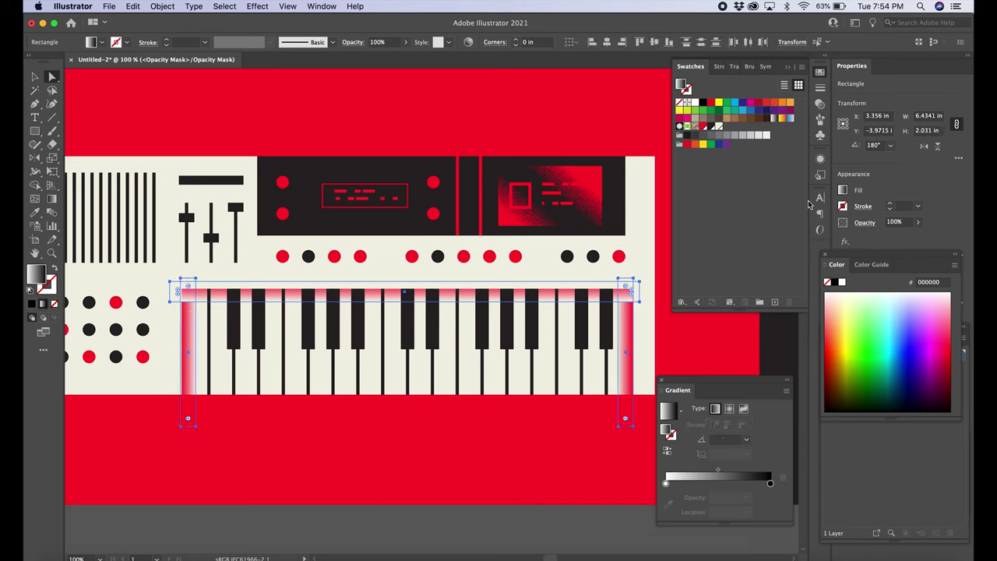
Step: Set the three selected edge strips' blend mode to Screen
{"action": "left_click", "coordinate": [819, 103]}
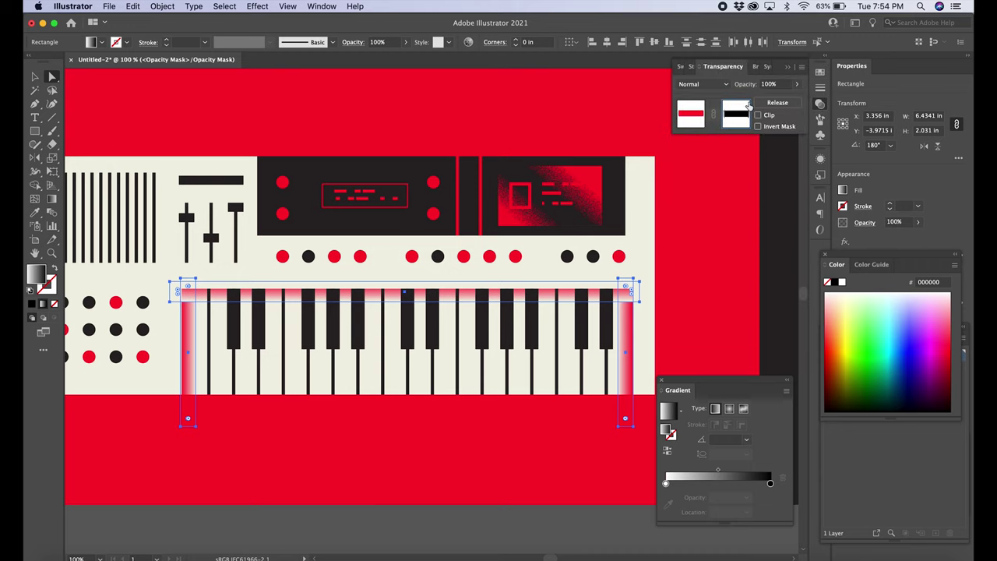
{"action": "left_click", "coordinate": [715, 86]}
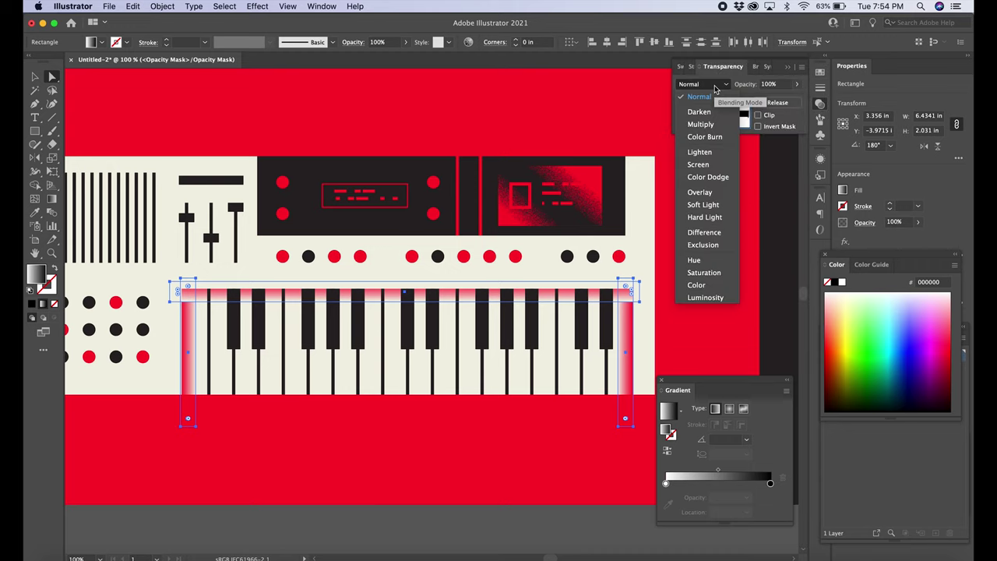
{"action": "left_click", "coordinate": [710, 165]}
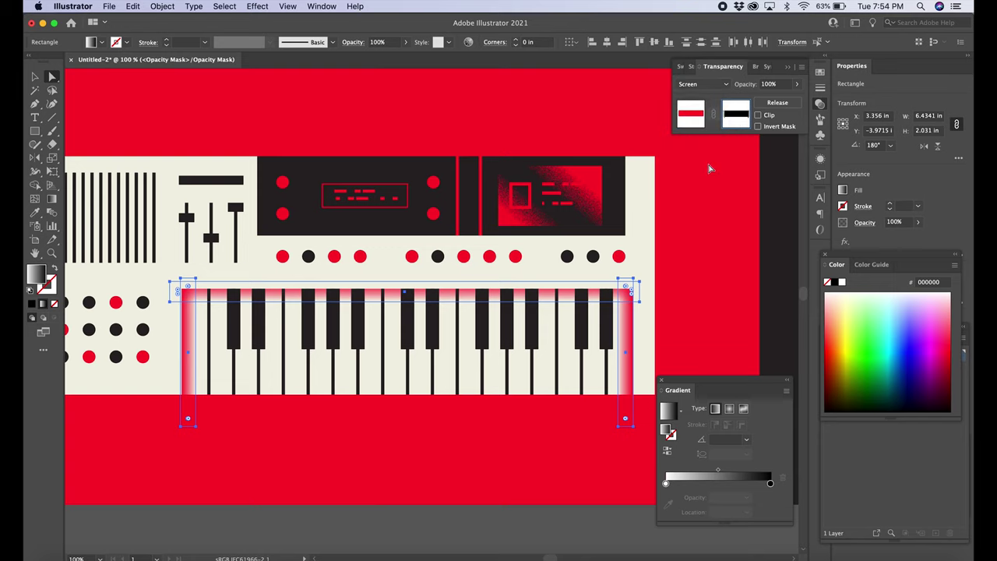
Step: Reselect the left, top and right strips and zoom around the keyboard to check the fades
{"action": "left_click", "coordinate": [551, 530]}
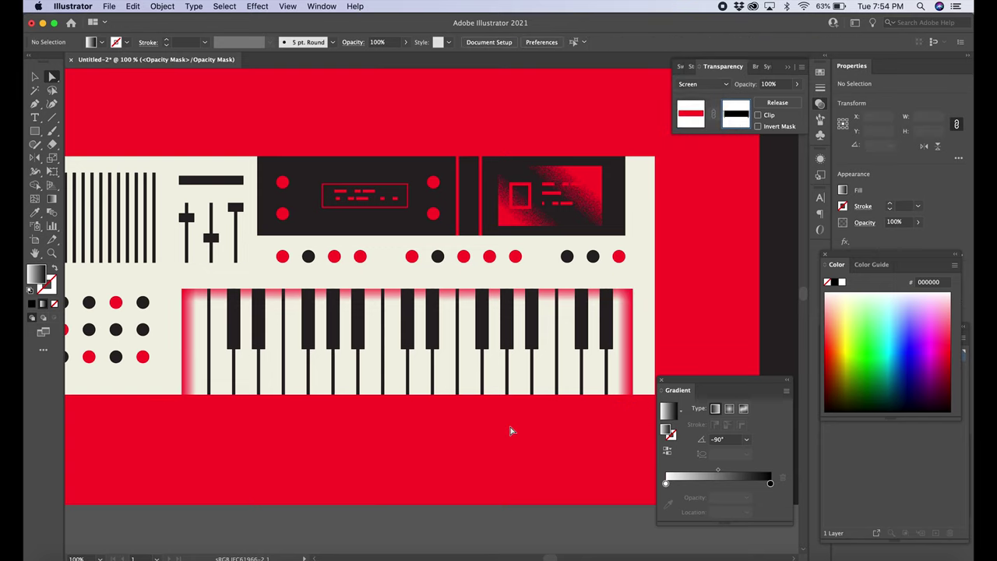
{"action": "left_click", "coordinate": [190, 332]}
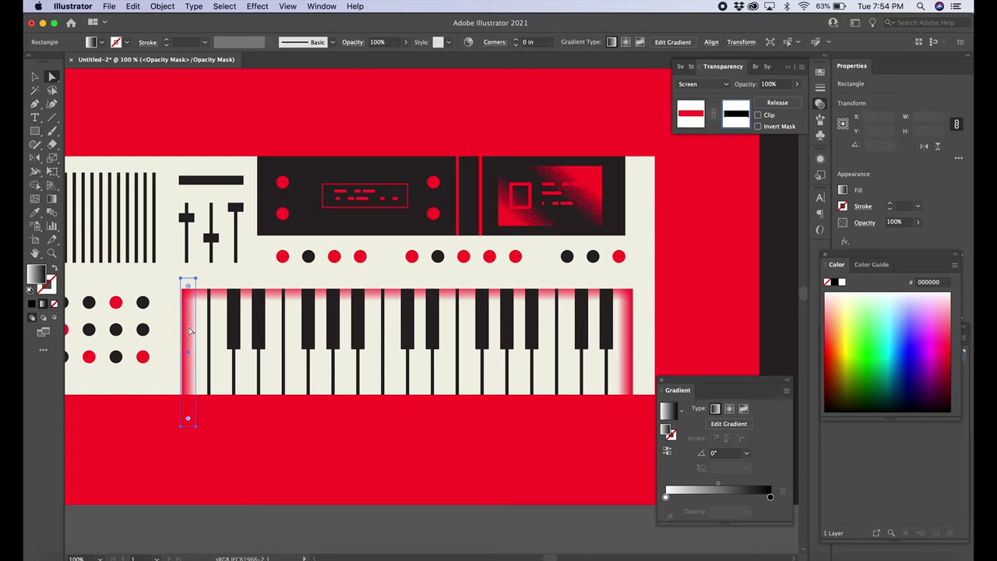
{"action": "left_click", "coordinate": [288, 295]}
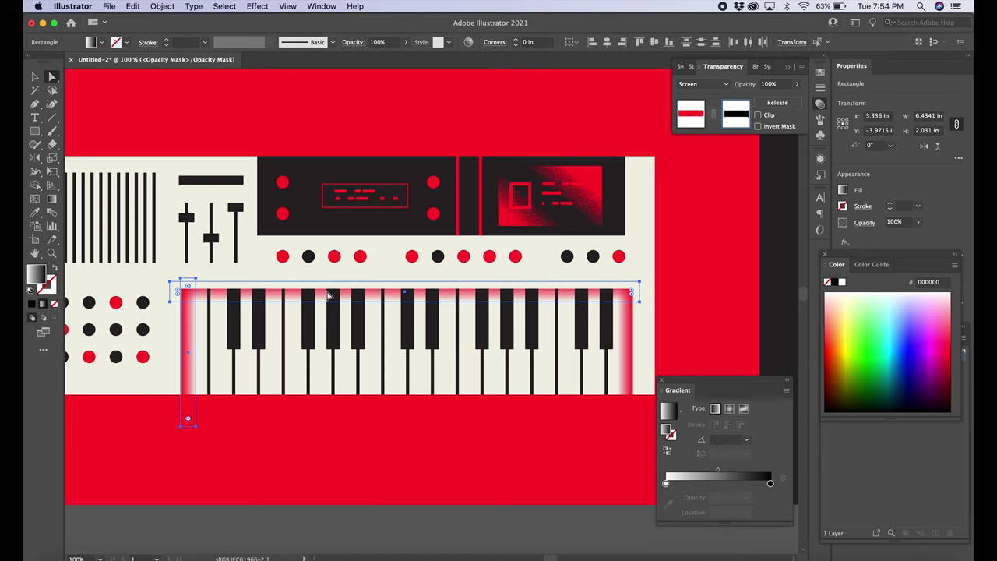
{"action": "left_click", "coordinate": [631, 331], "text": "shift"}
{"action": "left_click", "coordinate": [606, 279]}
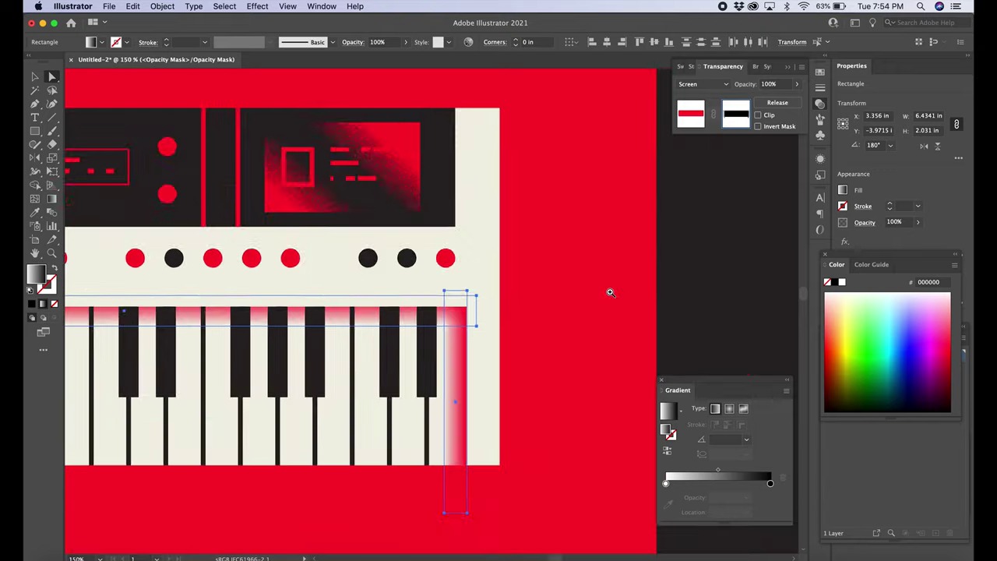
{"action": "left_click_drag", "start_coordinate": [610, 288], "coordinate": [480, 215]}
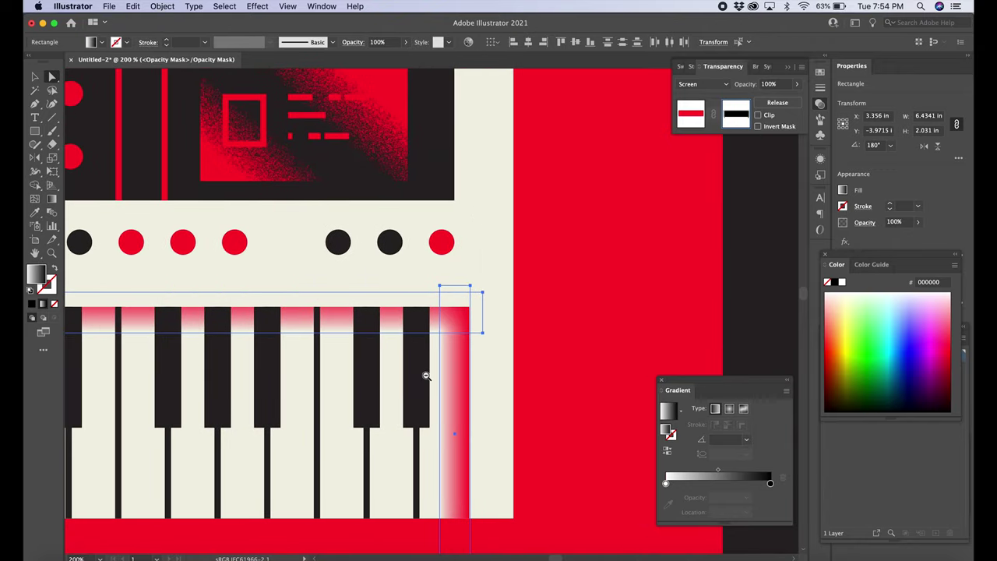
{"action": "left_click_drag", "start_coordinate": [426, 371], "coordinate": [454, 341]}
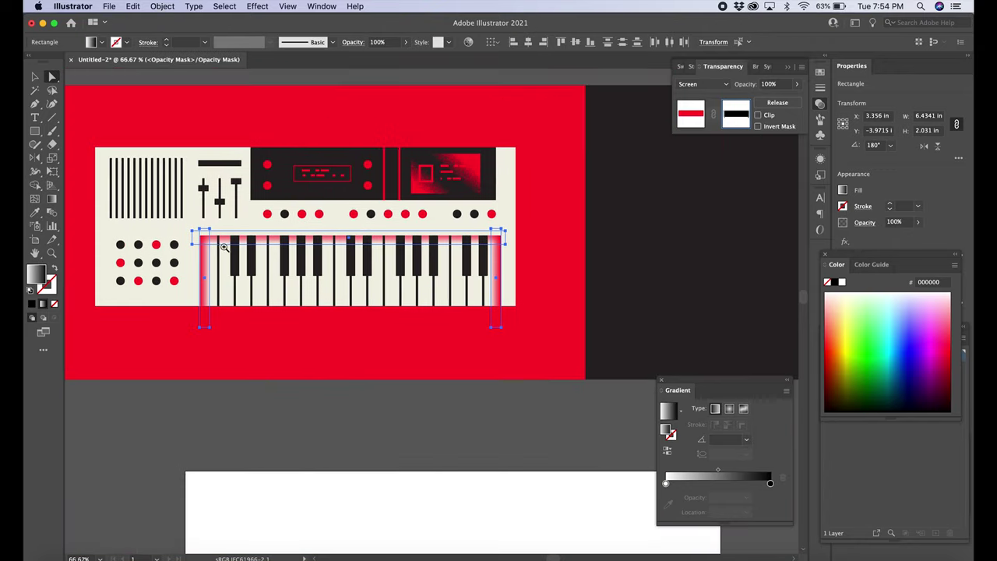
{"action": "left_click_drag", "start_coordinate": [402, 262], "coordinate": [590, 323]}
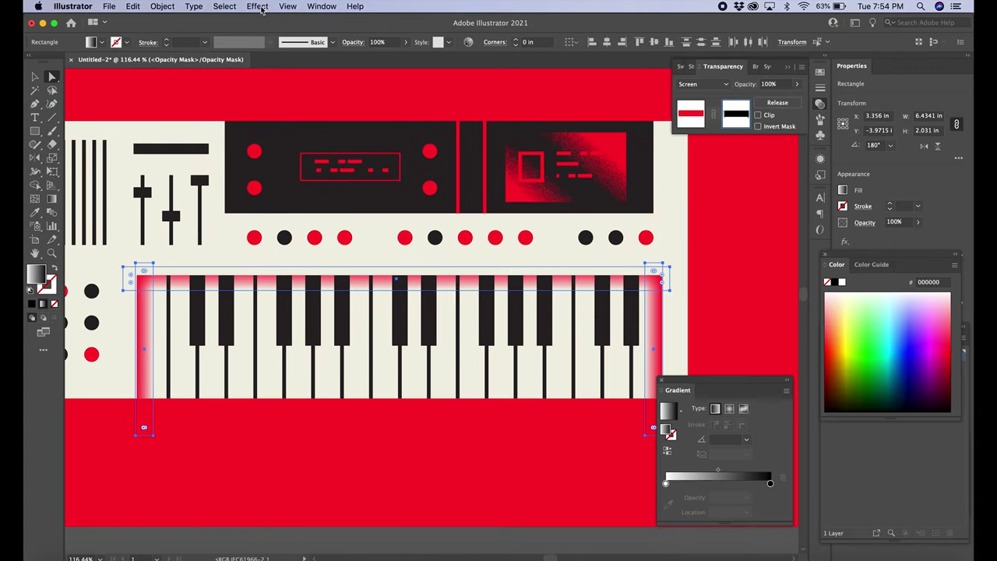
Step: Apply a Stippled Grain texture (intensity 50, contrast 34) to the strips after trying Enlarged and Vertical
{"action": "left_click", "coordinate": [260, 7]}
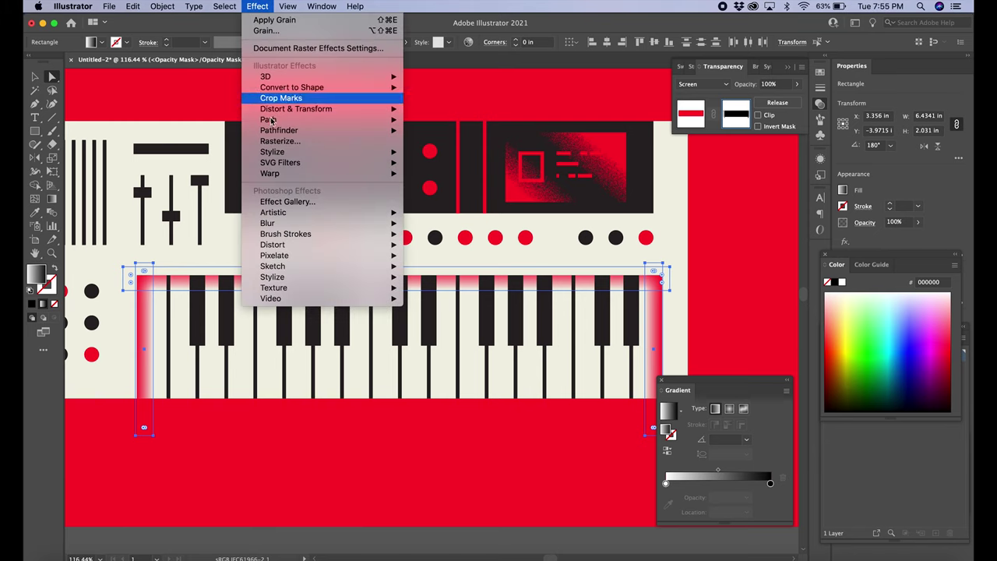
{"action": "mouse_move", "coordinate": [295, 280]}
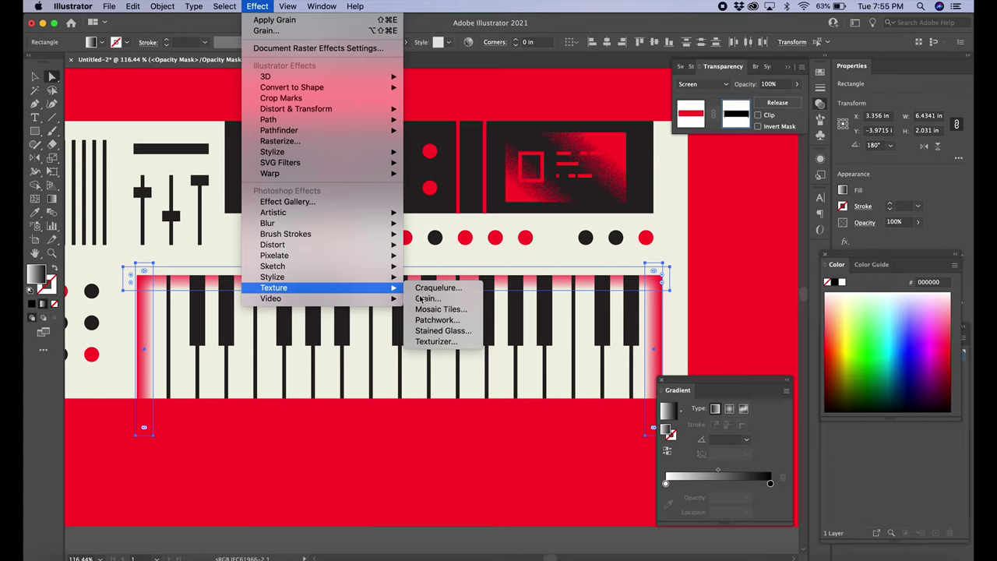
{"action": "left_click", "coordinate": [420, 299]}
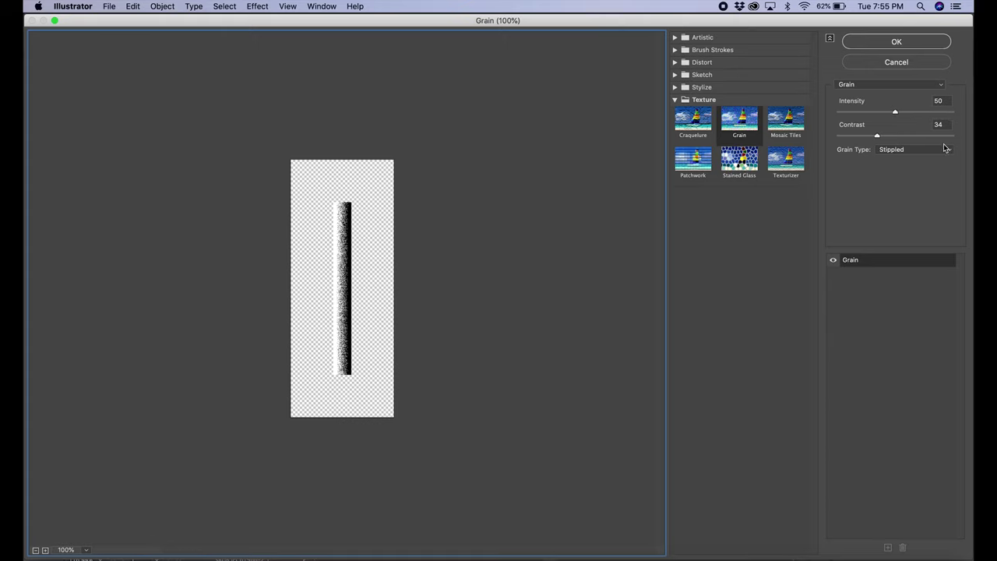
{"action": "left_click", "coordinate": [935, 149]}
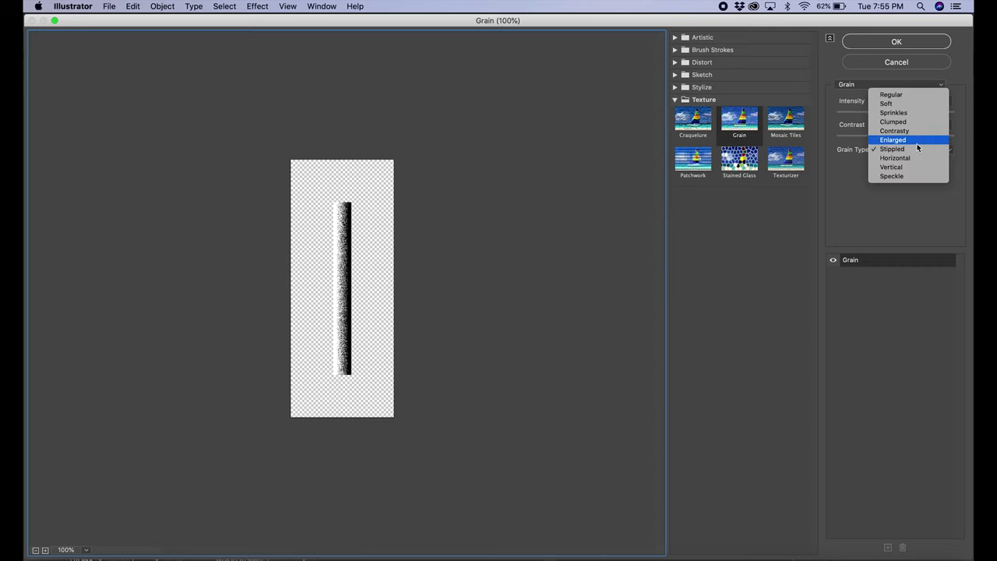
{"action": "left_click", "coordinate": [917, 142]}
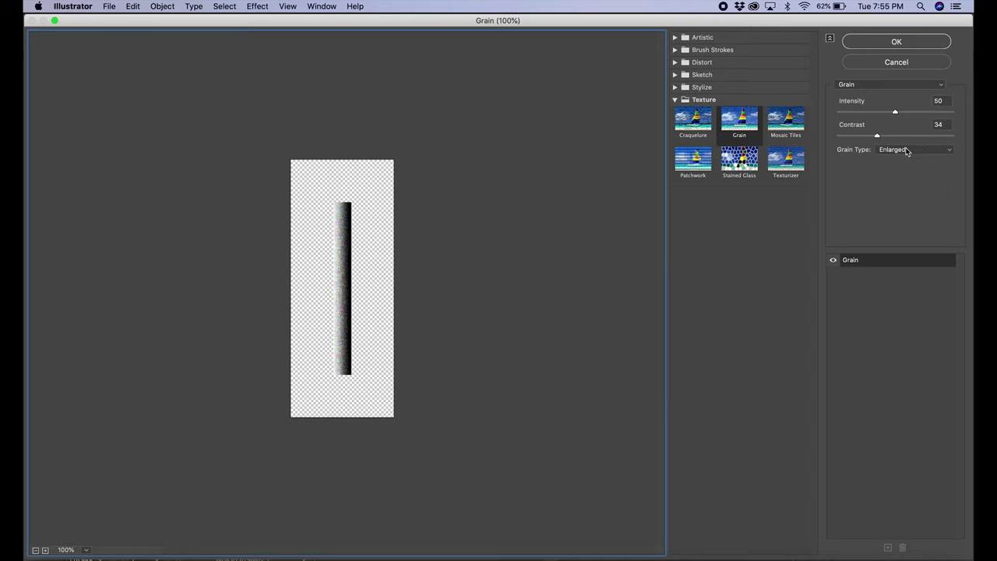
{"action": "left_click", "coordinate": [908, 151]}
{"action": "left_click", "coordinate": [903, 176]}
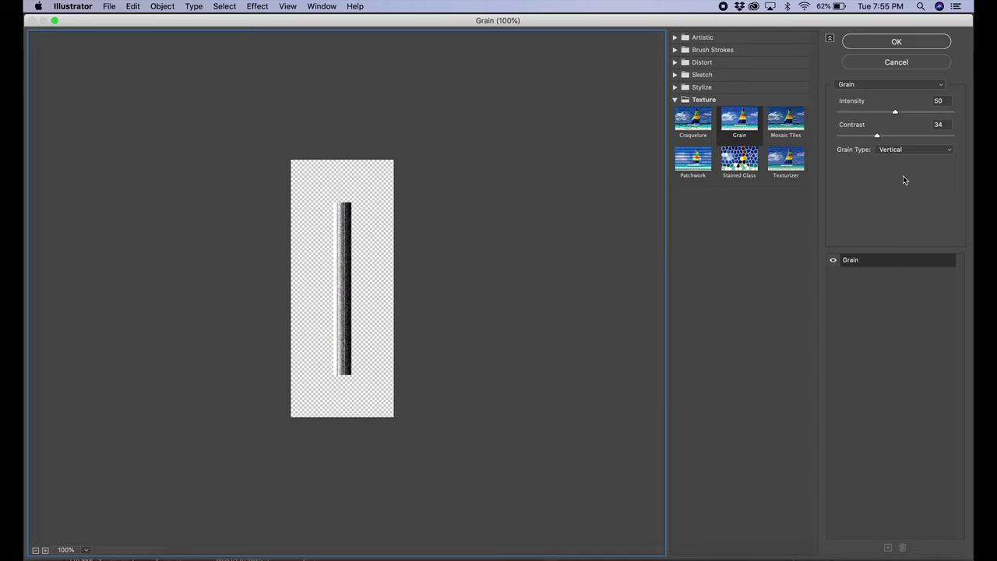
{"action": "left_click", "coordinate": [893, 148]}
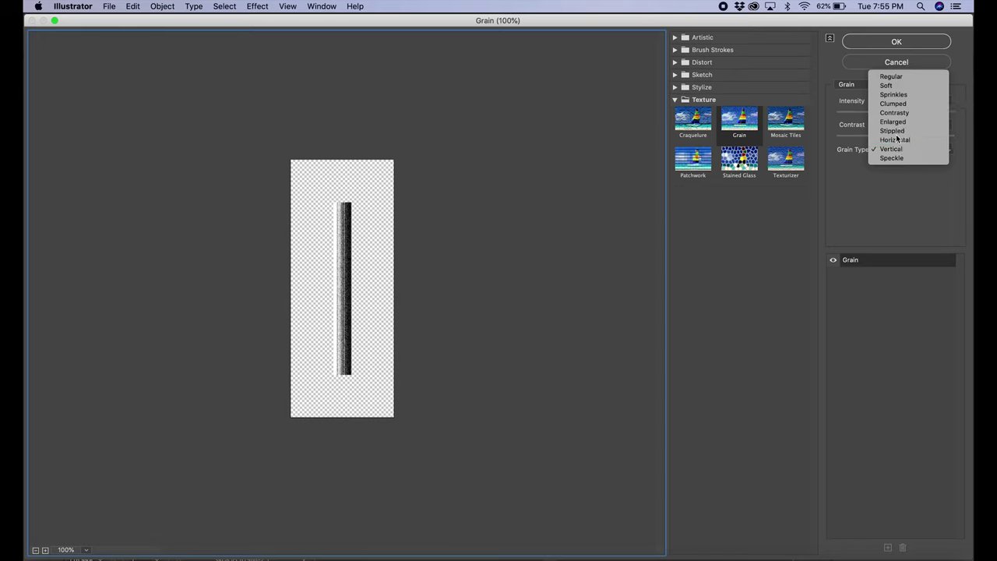
{"action": "left_click", "coordinate": [896, 133]}
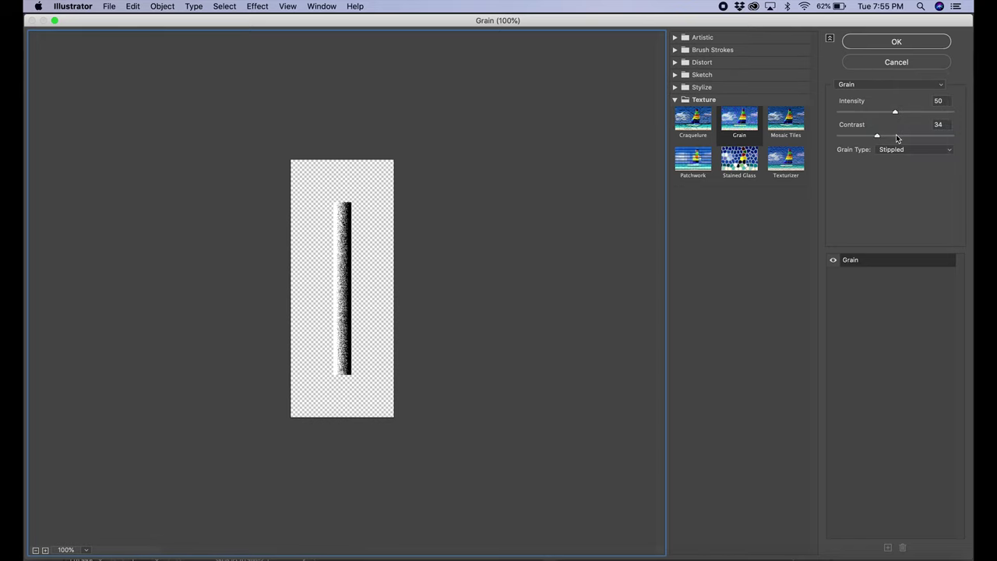
{"action": "left_click", "coordinate": [894, 43]}
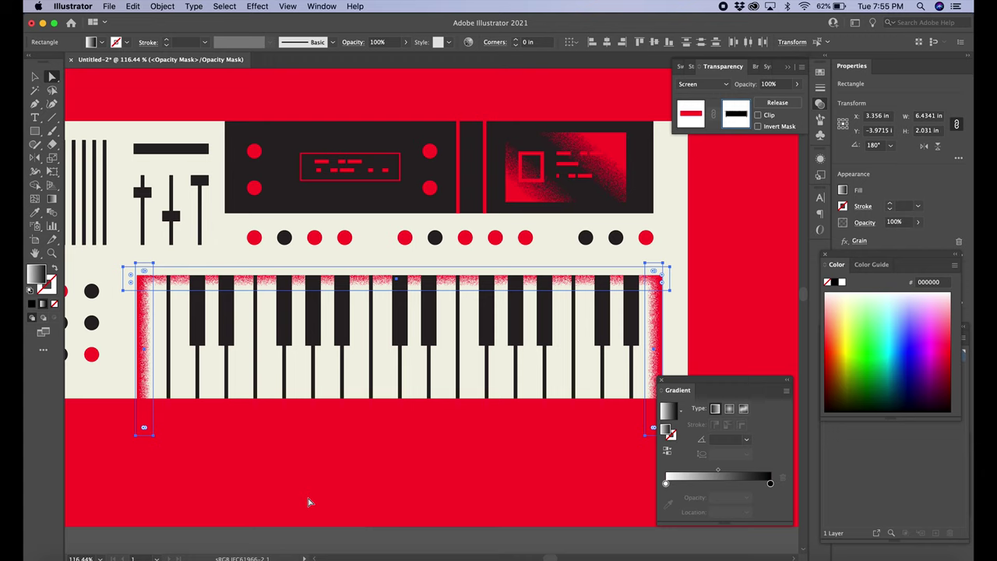
{"action": "left_click", "coordinate": [52, 253]}
{"action": "left_click_drag", "start_coordinate": [123, 254], "coordinate": [221, 321]}
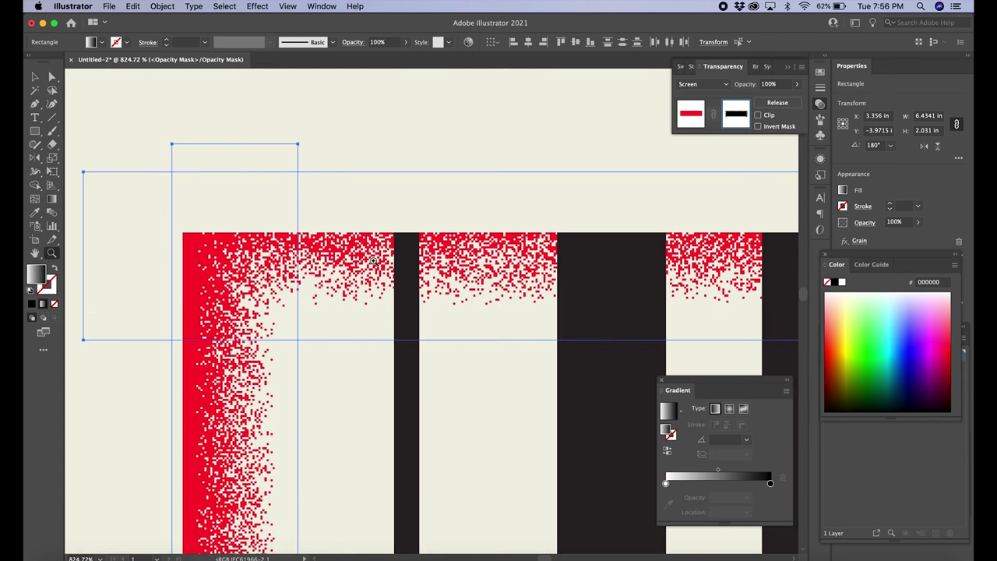
{"action": "left_click", "coordinate": [53, 77]}
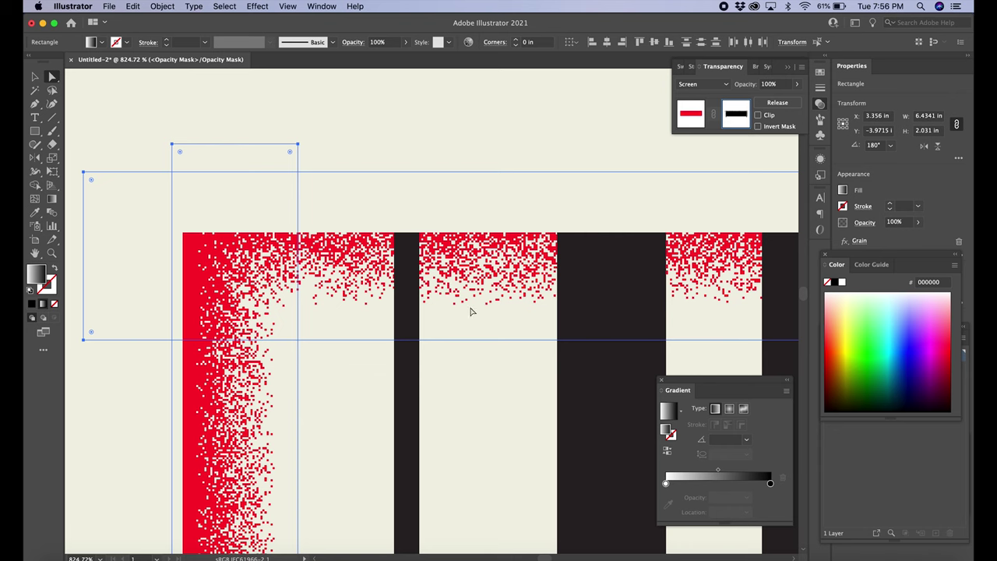
{"action": "left_click", "coordinate": [568, 372], "text": "alt+super"}
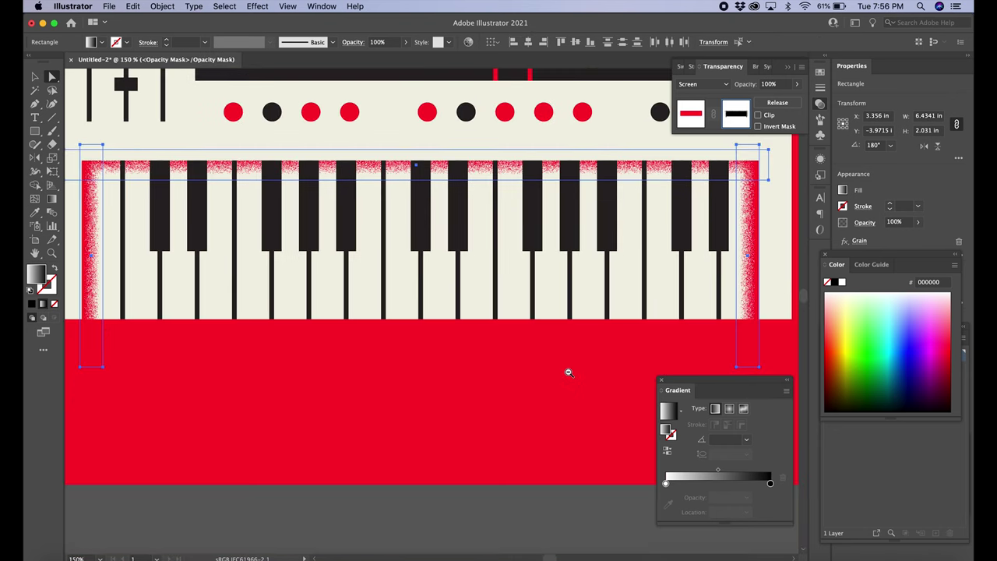
{"action": "left_click", "coordinate": [569, 372], "text": "alt+super"}
{"action": "left_click_drag", "start_coordinate": [481, 267], "coordinate": [509, 361]}
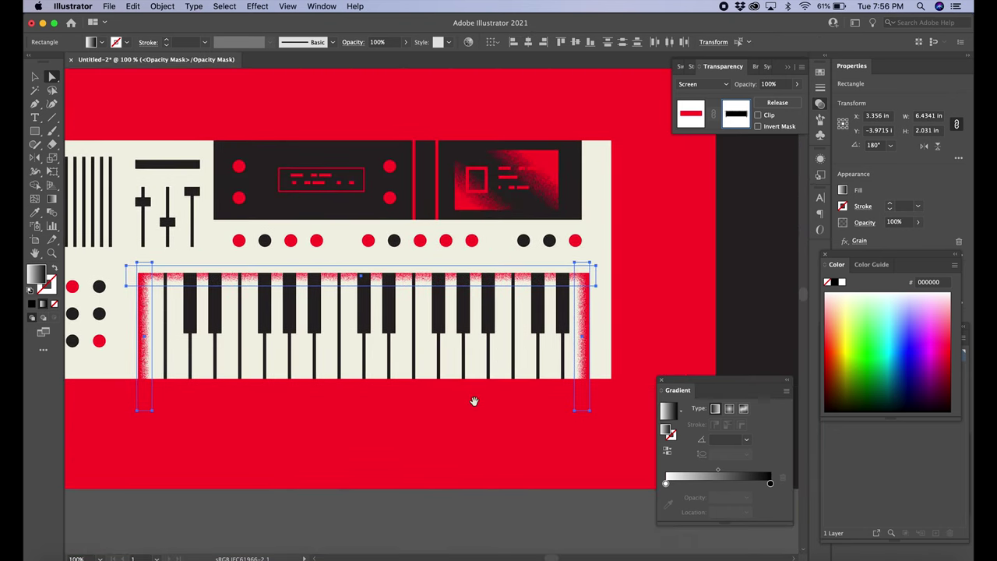
{"action": "left_click_drag", "start_coordinate": [467, 398], "coordinate": [523, 397]}
Step: Exit opacity mask editing and fill the key-area overlay with black, then zoom in on the keys
{"action": "left_click", "coordinate": [494, 484]}
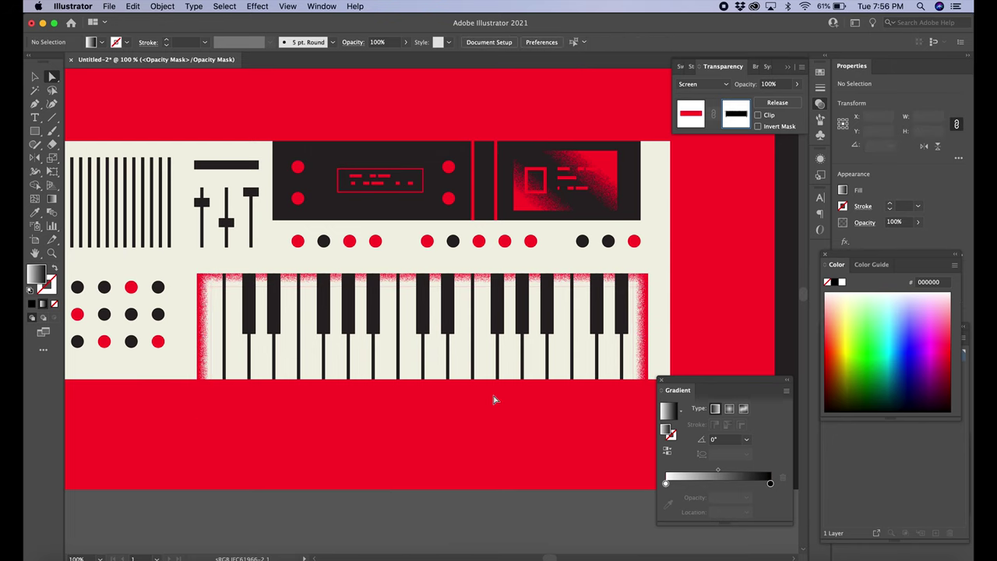
{"action": "left_click_drag", "start_coordinate": [473, 351], "coordinate": [517, 352]}
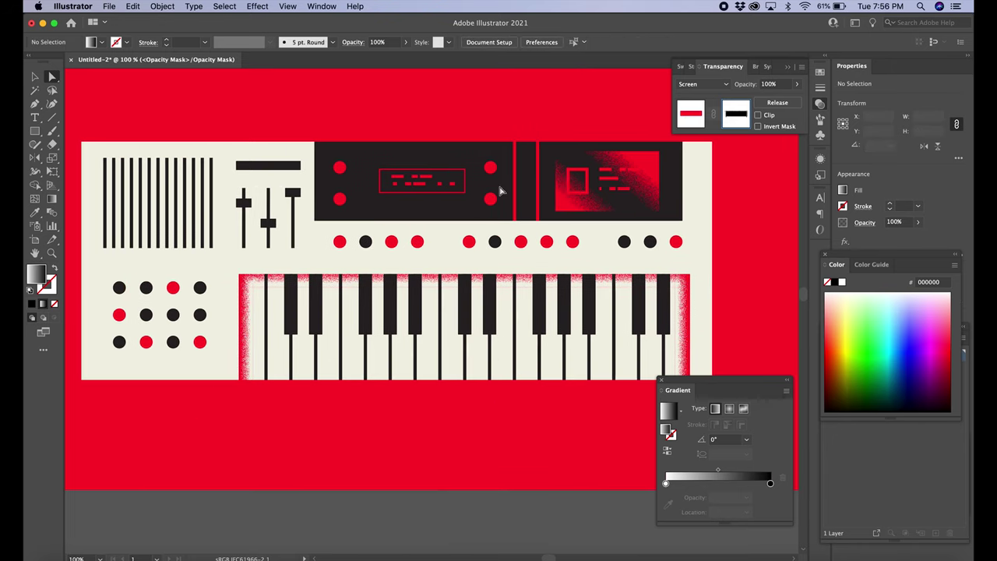
{"action": "left_click", "coordinate": [486, 178]}
{"action": "left_click", "coordinate": [447, 175]}
{"action": "left_click", "coordinate": [371, 140]}
{"action": "left_click", "coordinate": [483, 208]}
{"action": "left_click_drag", "start_coordinate": [482, 75], "coordinate": [434, 63]}
{"action": "left_click", "coordinate": [691, 116]}
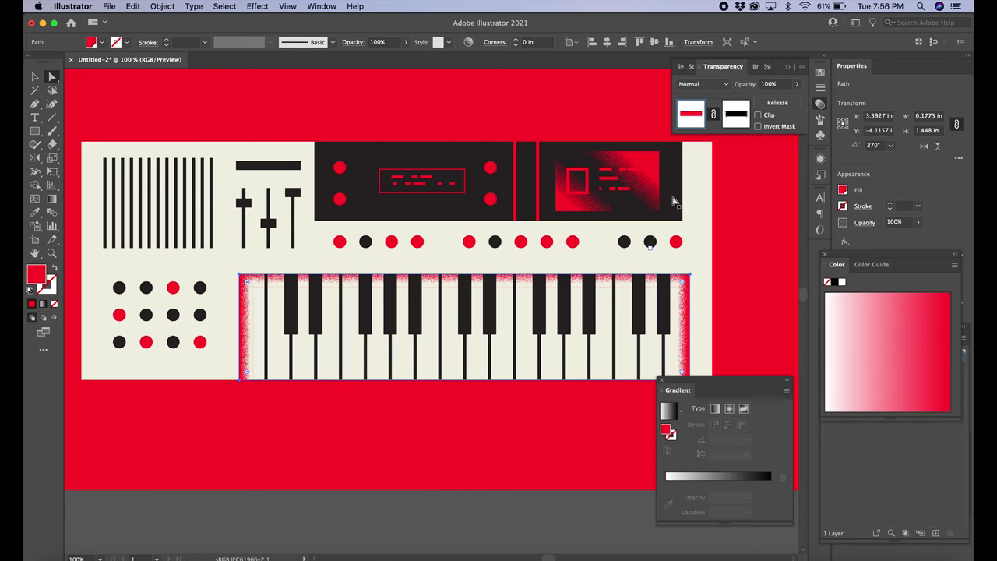
{"action": "left_click_drag", "start_coordinate": [615, 278], "coordinate": [626, 288]}
{"action": "left_click", "coordinate": [819, 71]}
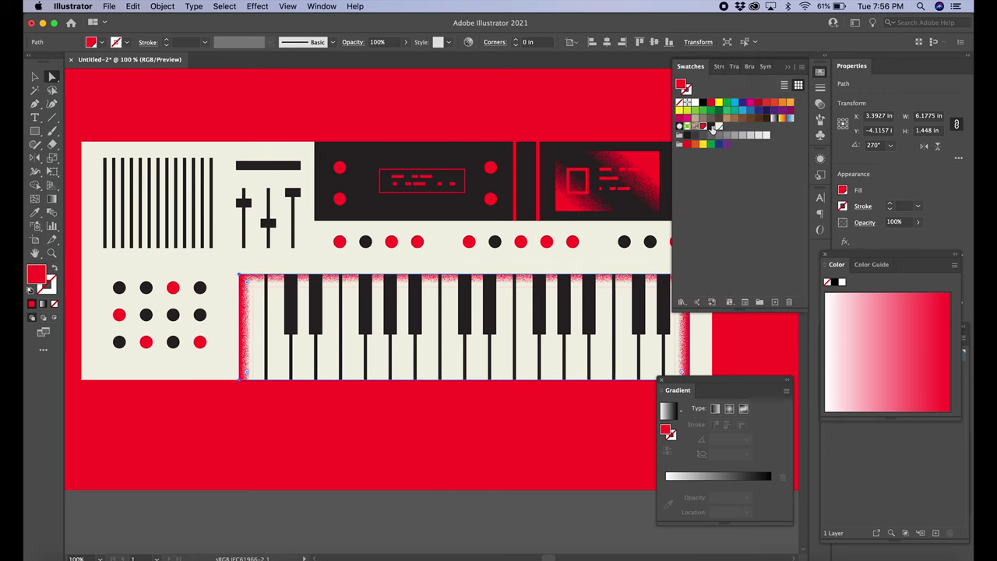
{"action": "key", "text": "super+shift+a"}
{"action": "left_click", "coordinate": [553, 331]}
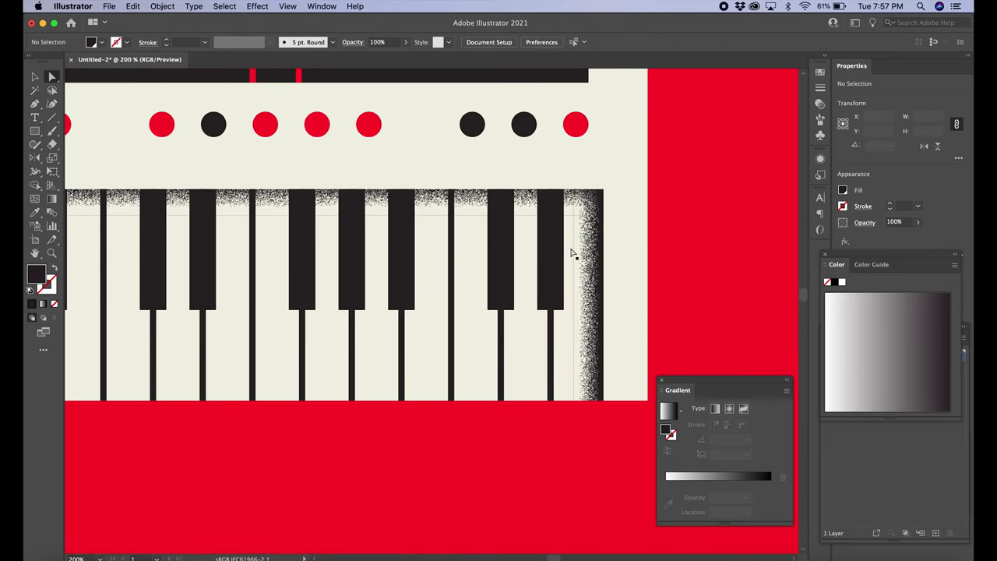
Step: Zoom out, then zoom into the sliders and piano keys area
{"action": "left_click", "coordinate": [508, 322], "text": "alt"}
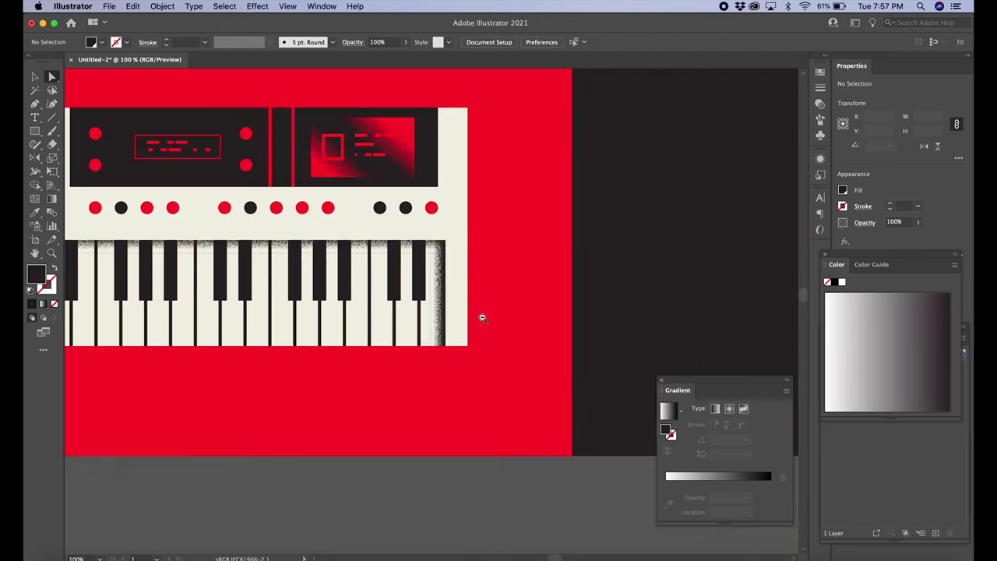
{"action": "scroll", "coordinate": [471, 312], "scroll_direction": "left", "scroll_amount": 6}
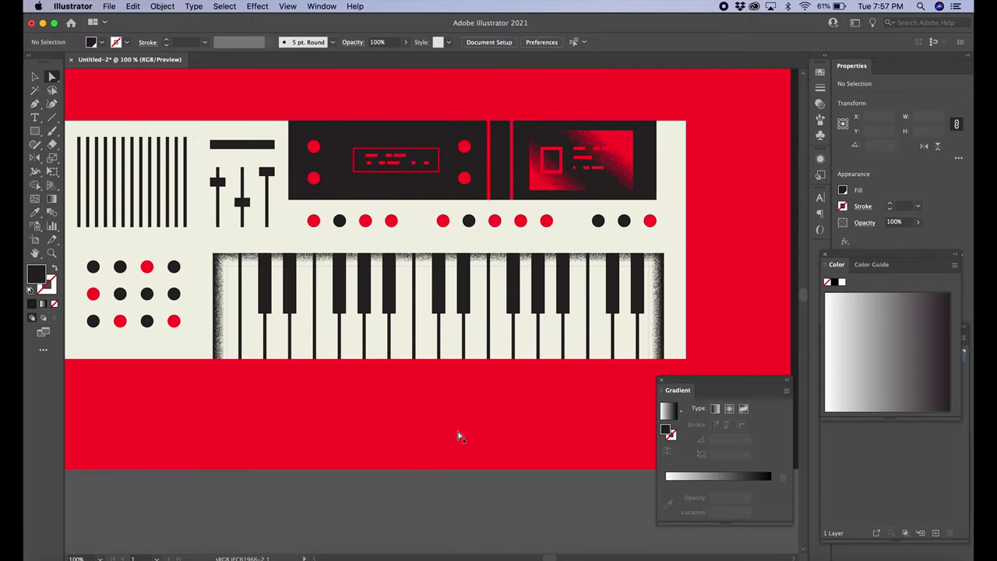
{"action": "scroll", "coordinate": [459, 498], "scroll_direction": "down", "scroll_amount": 1}
{"action": "scroll", "coordinate": [459, 499], "scroll_direction": "left", "scroll_amount": 1}
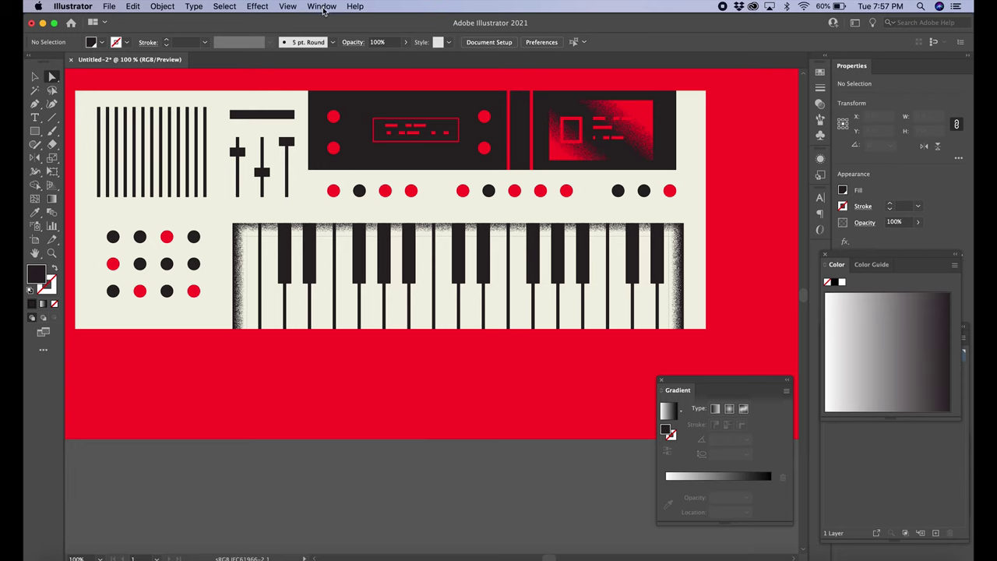
{"action": "left_click", "coordinate": [51, 252]}
{"action": "left_click_drag", "start_coordinate": [212, 97], "coordinate": [774, 367]}
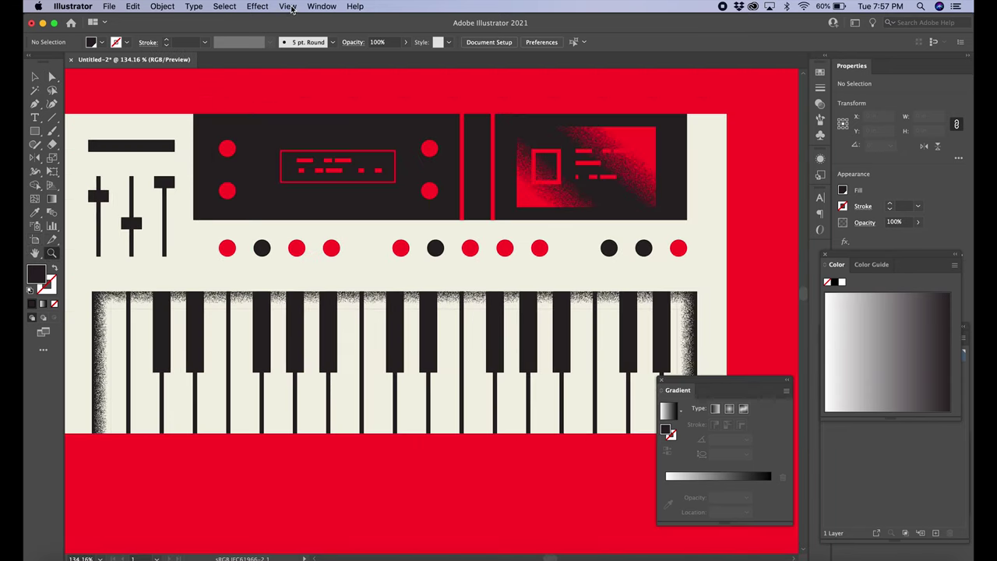
{"action": "left_click", "coordinate": [257, 6]}
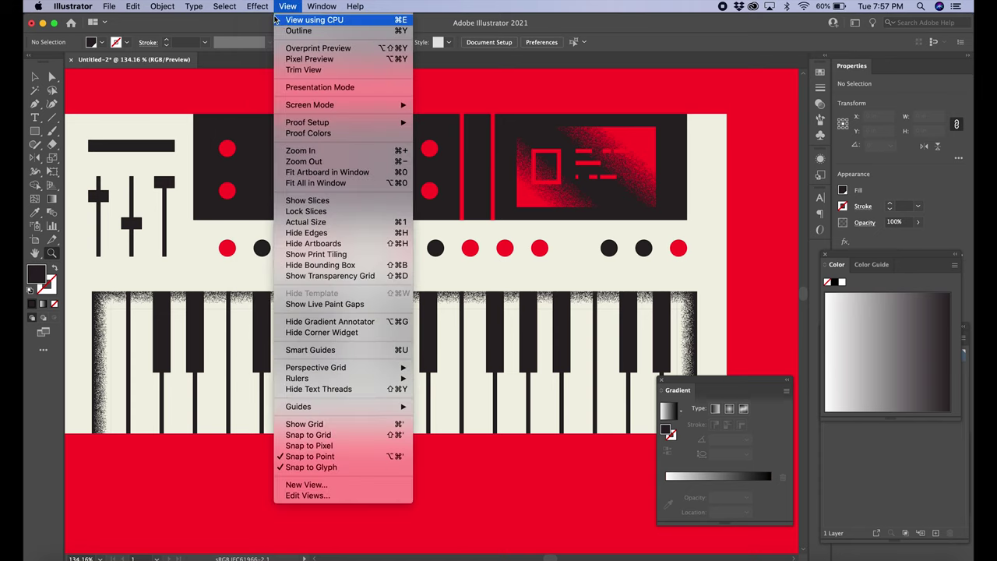
{"action": "left_click", "coordinate": [261, 7]}
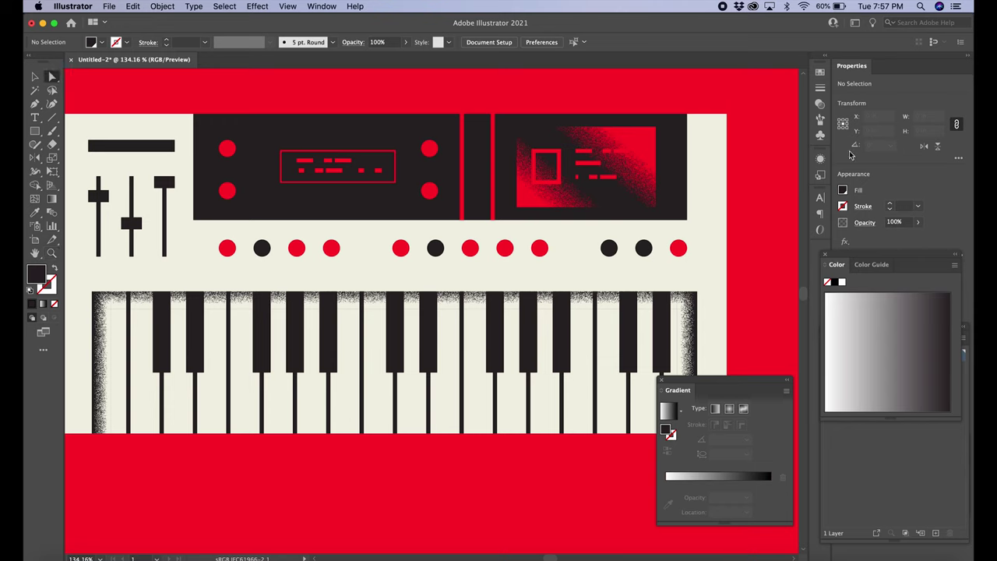
Step: Enter the key area's opacity mask and review the gradient rectangle's Grain settings without changes
{"action": "left_click", "coordinate": [819, 158]}
{"action": "left_click", "coordinate": [819, 102]}
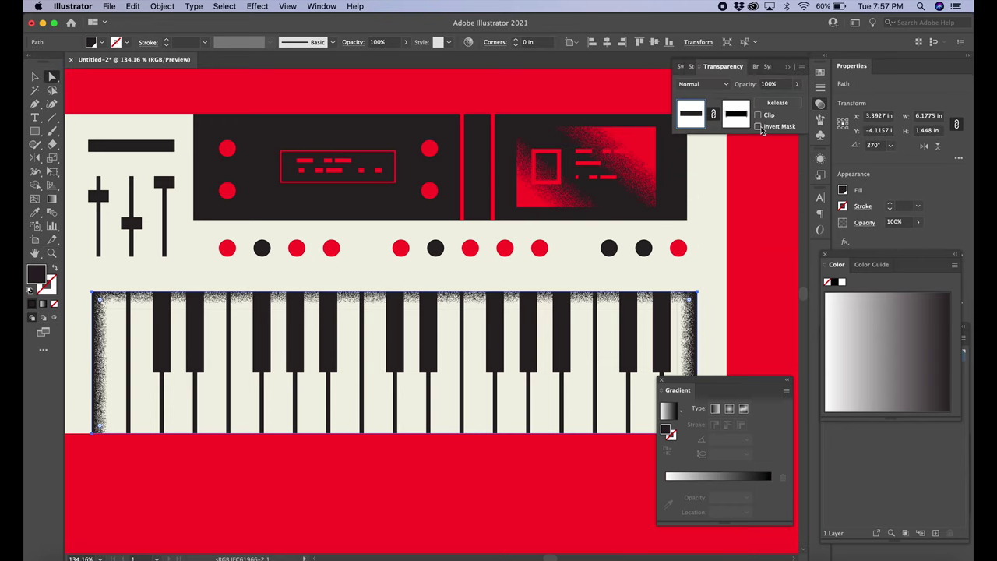
{"action": "left_click", "coordinate": [735, 114]}
{"action": "left_click", "coordinate": [623, 302]}
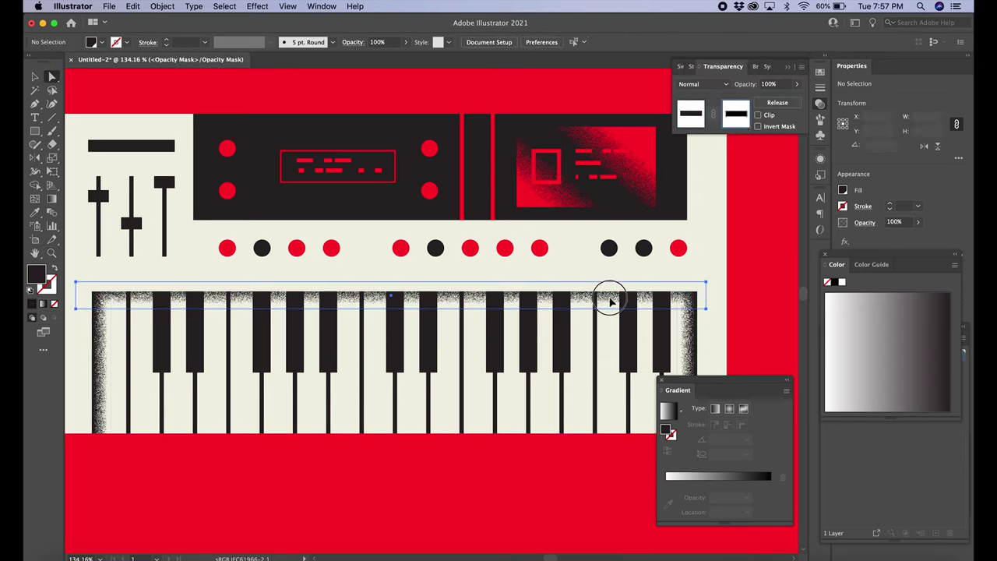
{"action": "left_click", "coordinate": [819, 158]}
{"action": "scroll", "coordinate": [738, 200], "scroll_direction": "down", "scroll_amount": 2}
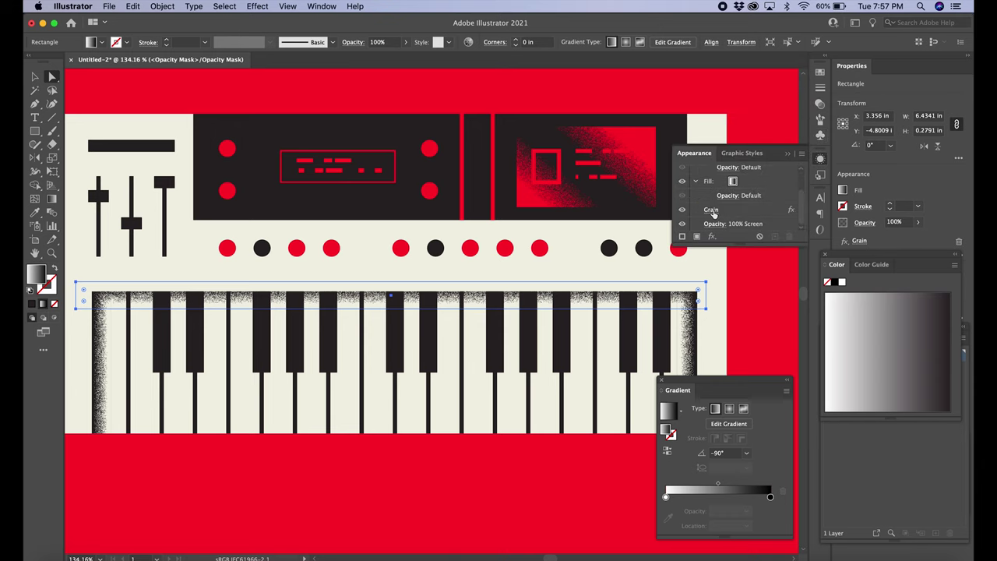
{"action": "left_click", "coordinate": [713, 214]}
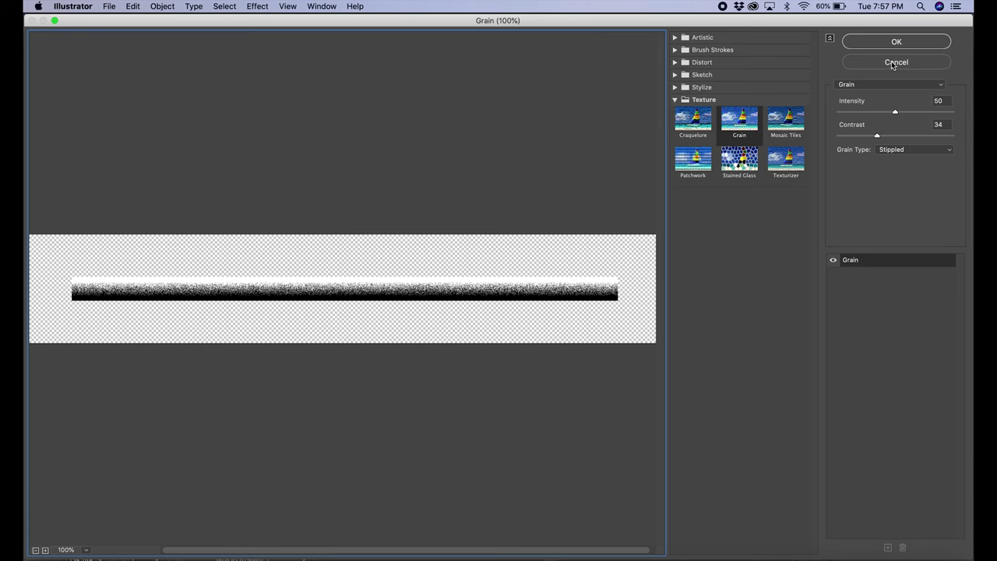
{"action": "left_click", "coordinate": [896, 62]}
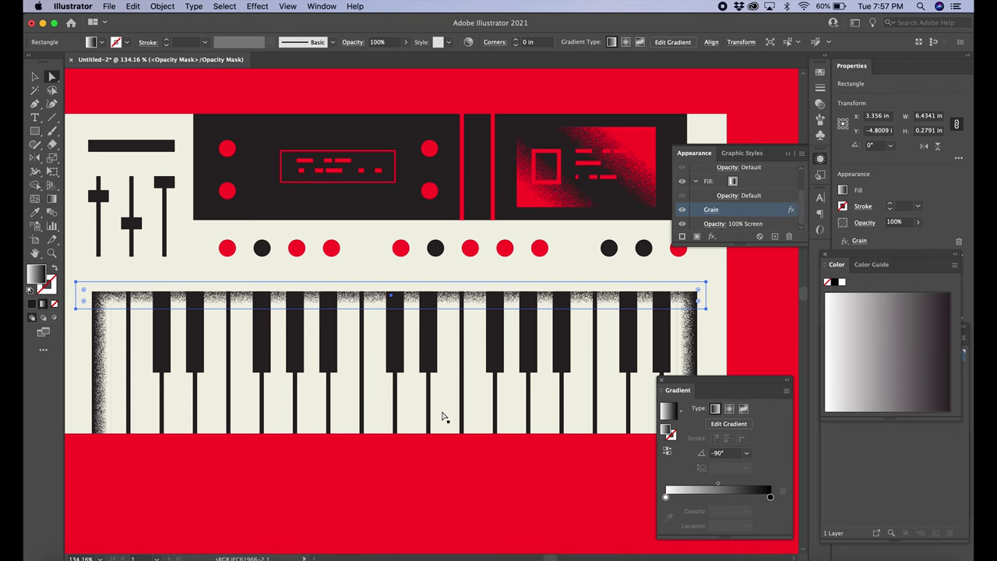
Step: Deselect the mask rectangle and bring up the Effect menu
{"action": "scroll", "coordinate": [445, 414], "scroll_direction": "down", "scroll_amount": 3}
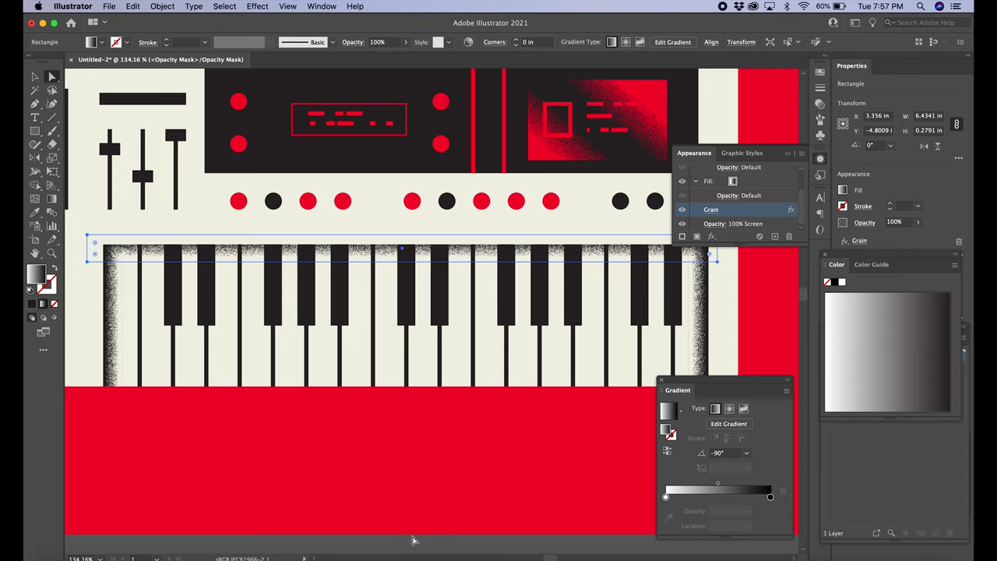
{"action": "left_click", "coordinate": [413, 539]}
{"action": "left_click", "coordinate": [257, 6]}
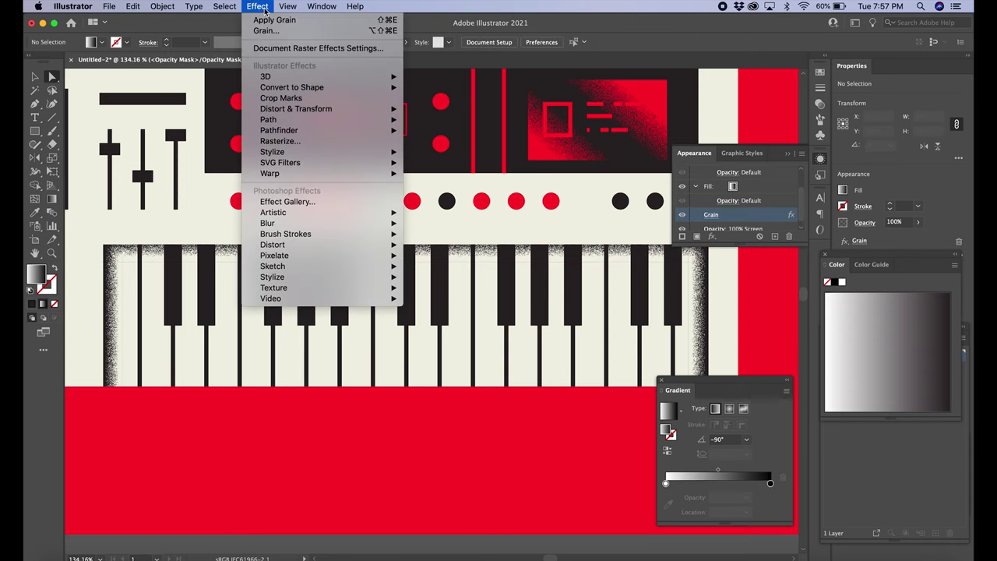
Step: Set Document Raster Effects resolution to a custom 800 ppi
{"action": "left_click", "coordinate": [277, 49]}
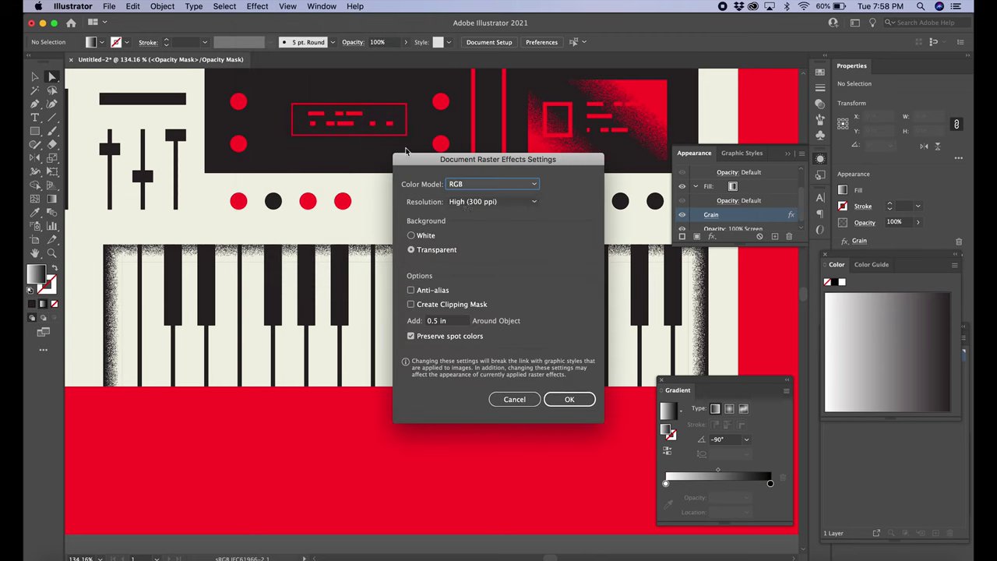
{"action": "left_click", "coordinate": [475, 204]}
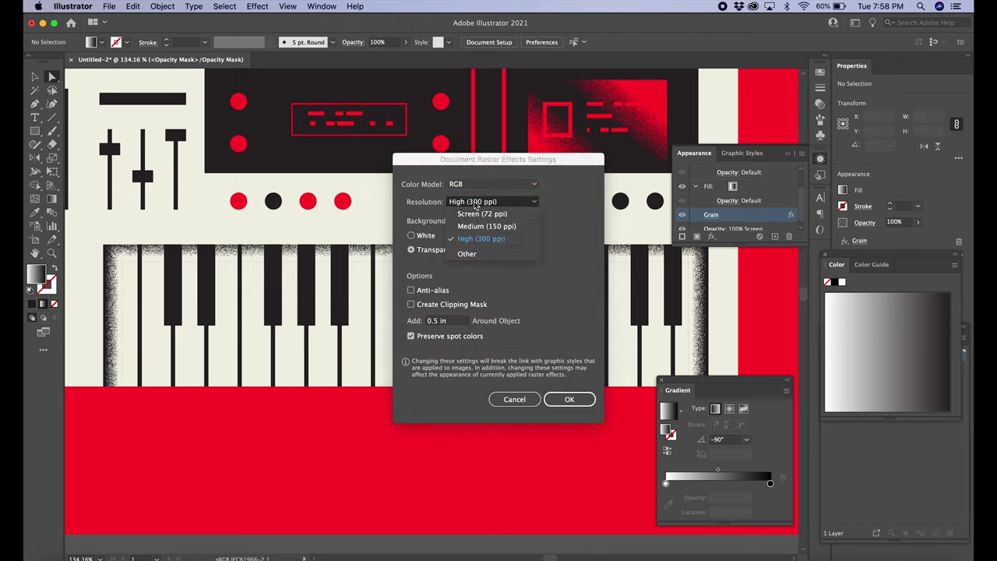
{"action": "left_click", "coordinate": [506, 260]}
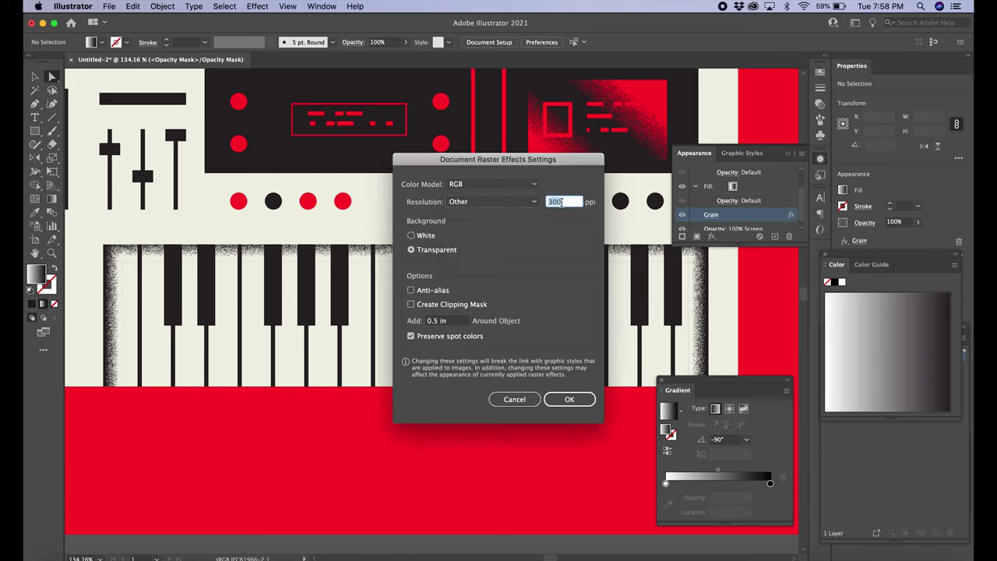
{"action": "type", "text": "8"}
{"action": "key", "text": "Return"}
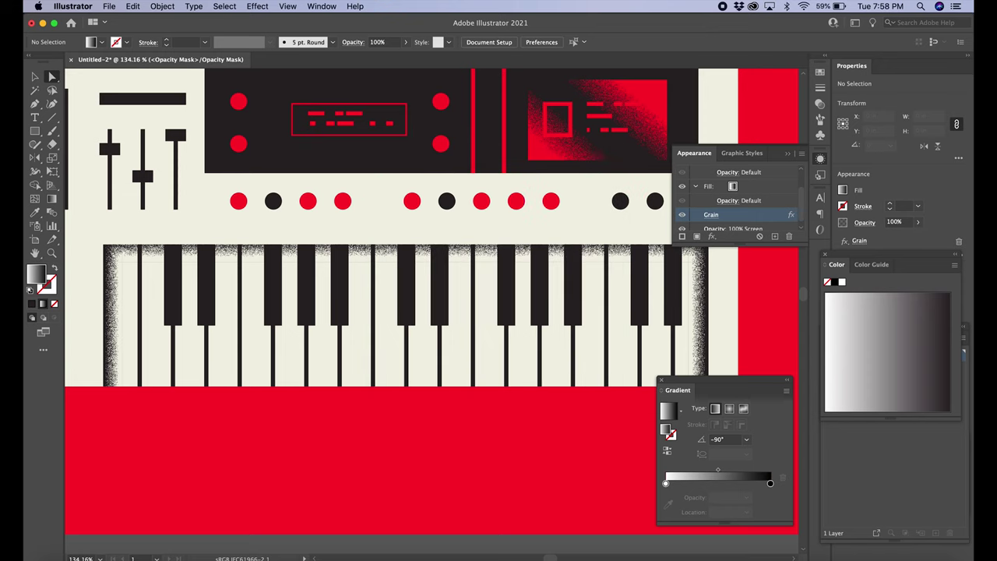
Step: Zoom in on the display screens to check the finer grain
{"action": "left_click", "coordinate": [533, 313]}
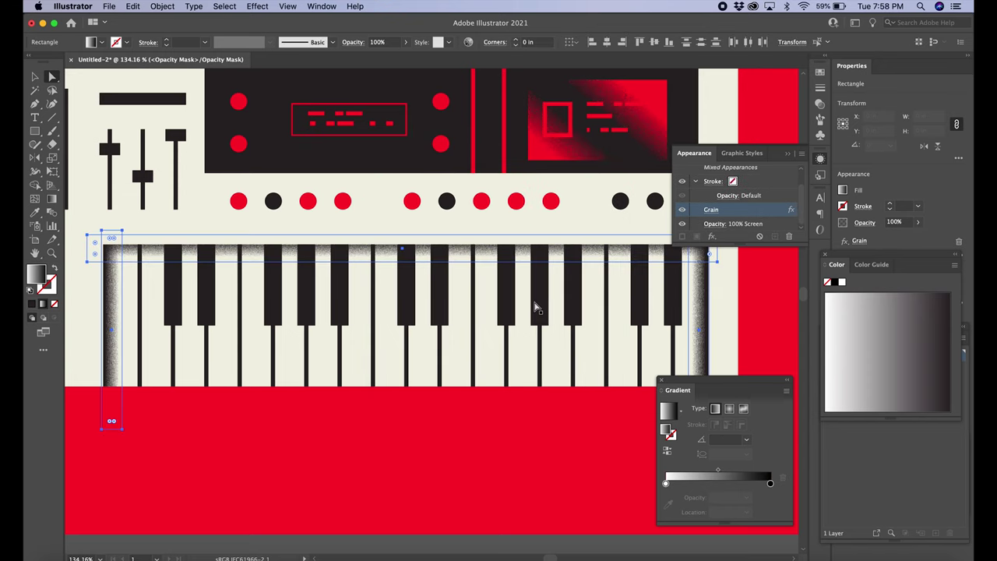
{"action": "left_click", "coordinate": [498, 549]}
{"action": "left_click", "coordinate": [51, 253]}
{"action": "left_click", "coordinate": [567, 140]}
{"action": "left_click", "coordinate": [518, 278]}
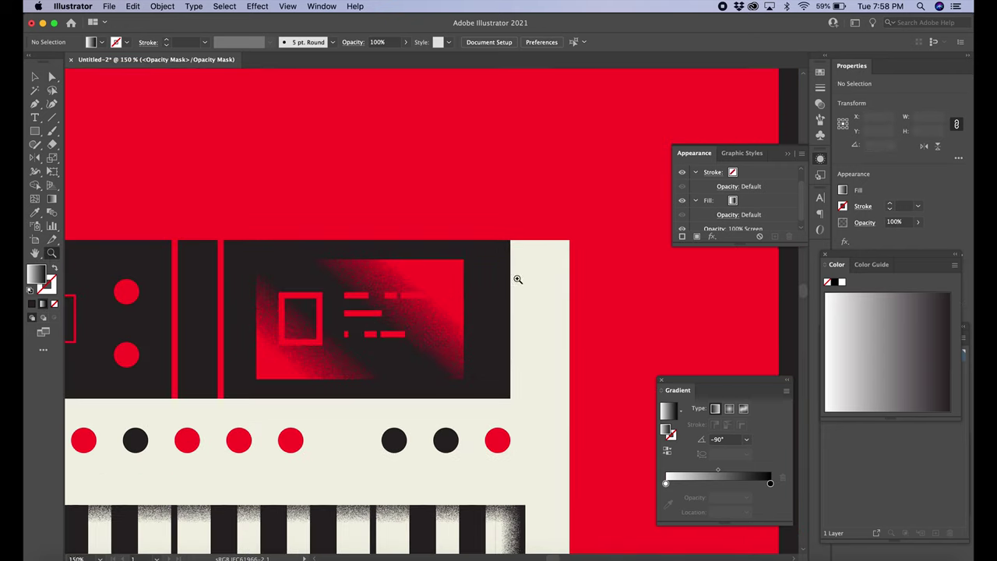
{"action": "left_click", "coordinate": [429, 362]}
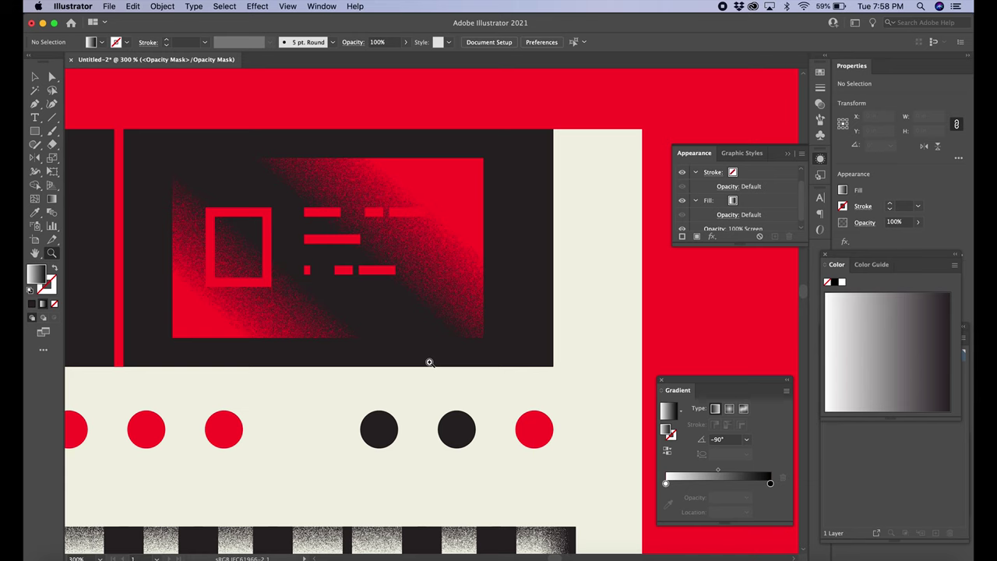
Step: Give the left display's red rectangle an unclipped opacity mask and start editing it
{"action": "key", "text": "super+1"}
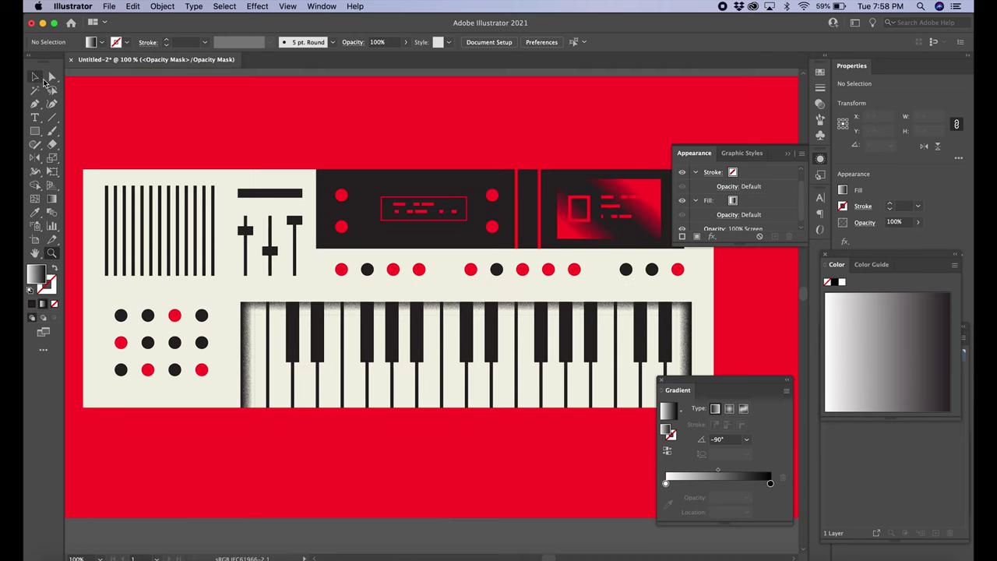
{"action": "left_click", "coordinate": [51, 76]}
{"action": "left_click", "coordinate": [35, 76]}
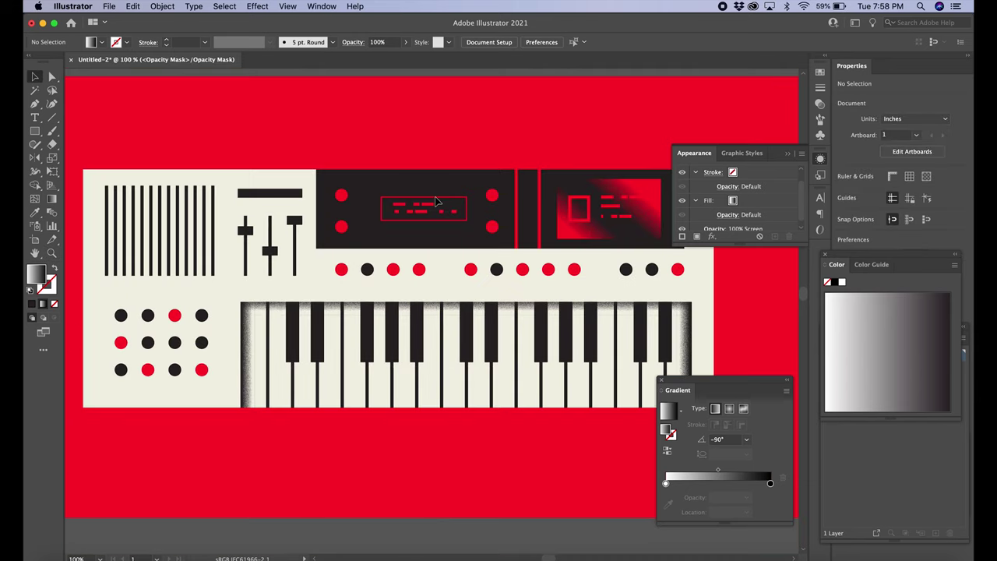
{"action": "left_click", "coordinate": [819, 103]}
{"action": "left_click", "coordinate": [690, 114]}
{"action": "key", "text": "a"}
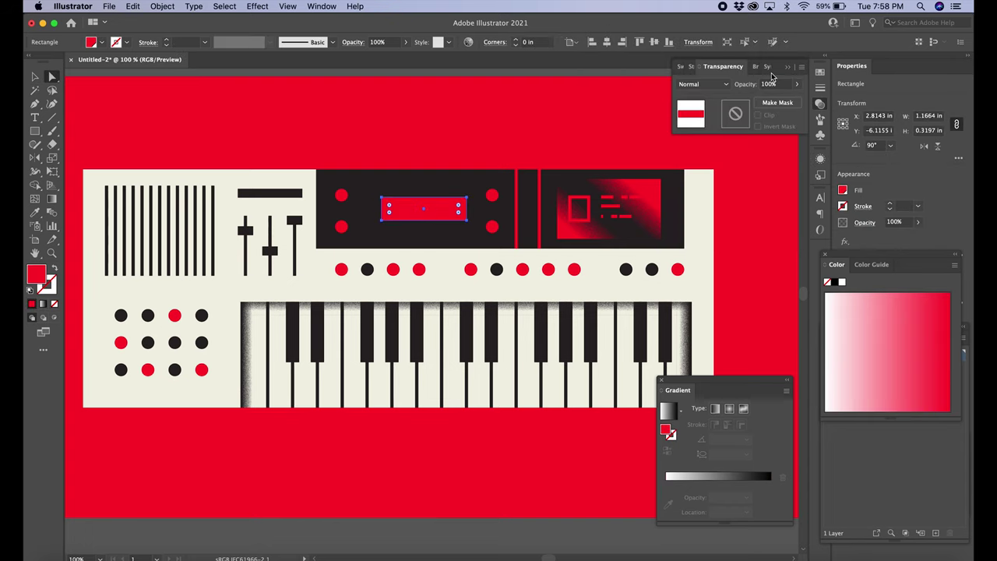
{"action": "left_click", "coordinate": [777, 103]}
{"action": "left_click", "coordinate": [756, 114]}
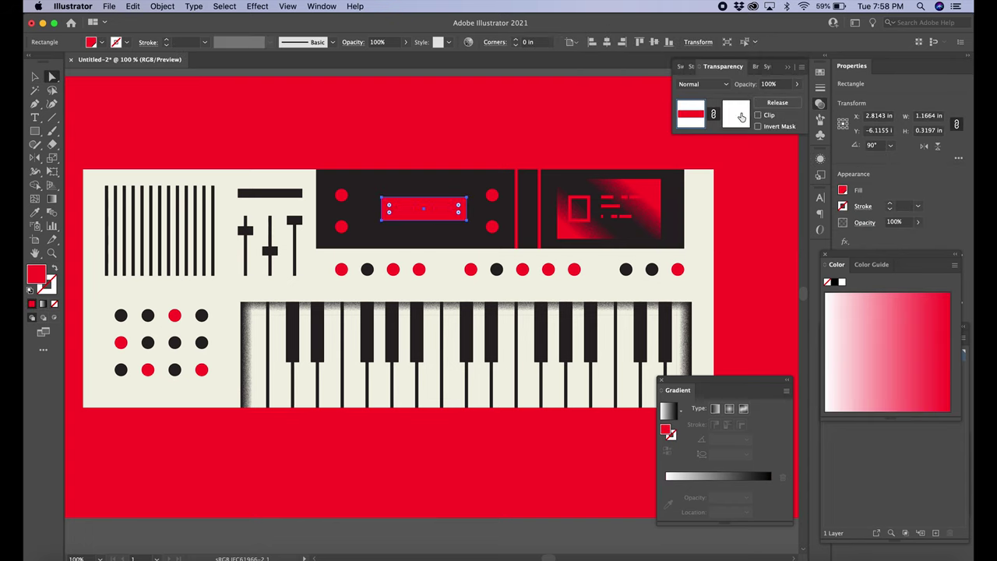
{"action": "left_click", "coordinate": [735, 114]}
Step: Draw a mask rectangle over the screen with a diagonal multi-stop gradient, black stop at 59.59%
{"action": "key", "text": "m"}
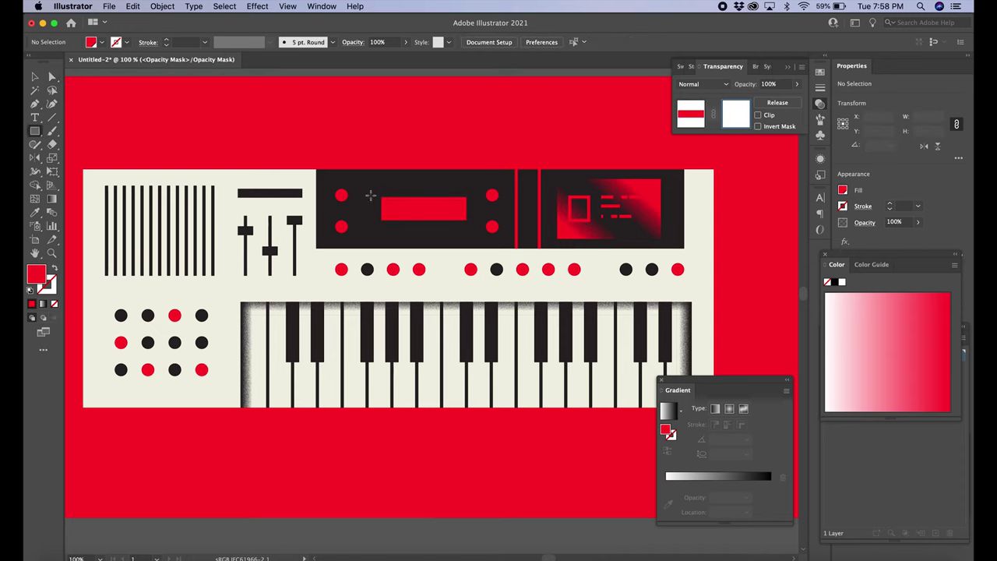
{"action": "left_click_drag", "start_coordinate": [374, 189], "coordinate": [472, 226]}
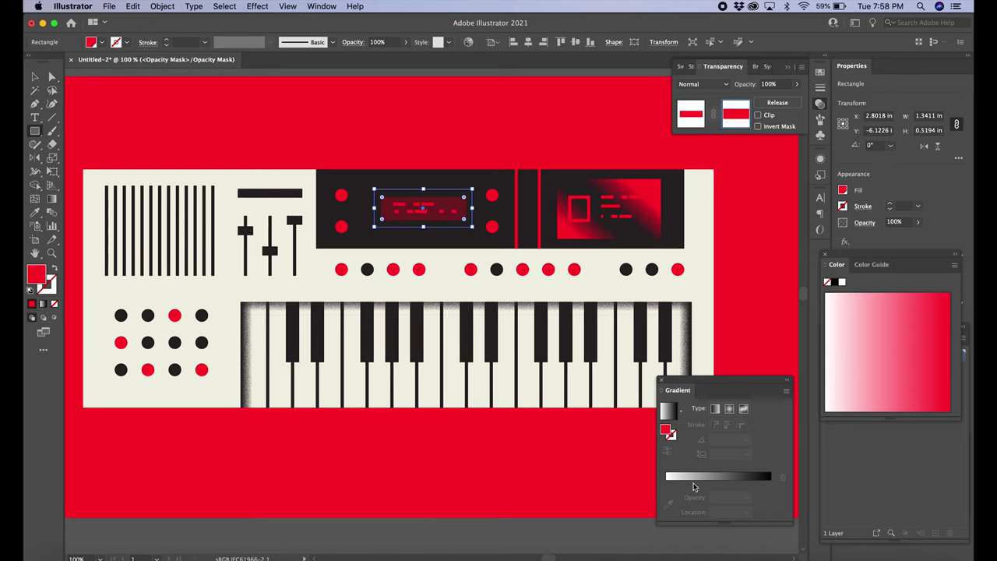
{"action": "left_click", "coordinate": [693, 486]}
{"action": "mouse_move", "coordinate": [666, 498]}
{"action": "left_mouse_down"}
{"action": "mouse_move", "coordinate": [769, 500]}
{"action": "mouse_move", "coordinate": [718, 497]}
{"action": "mouse_move", "coordinate": [727, 496]}
{"action": "left_mouse_up"}
{"action": "left_click", "coordinate": [716, 496]}
{"action": "left_click", "coordinate": [728, 423]}
{"action": "left_click_drag", "start_coordinate": [388, 236], "coordinate": [444, 190]}
Step: Apply the last-used Grain effect to the mask and deselect
{"action": "left_click", "coordinate": [255, 6]}
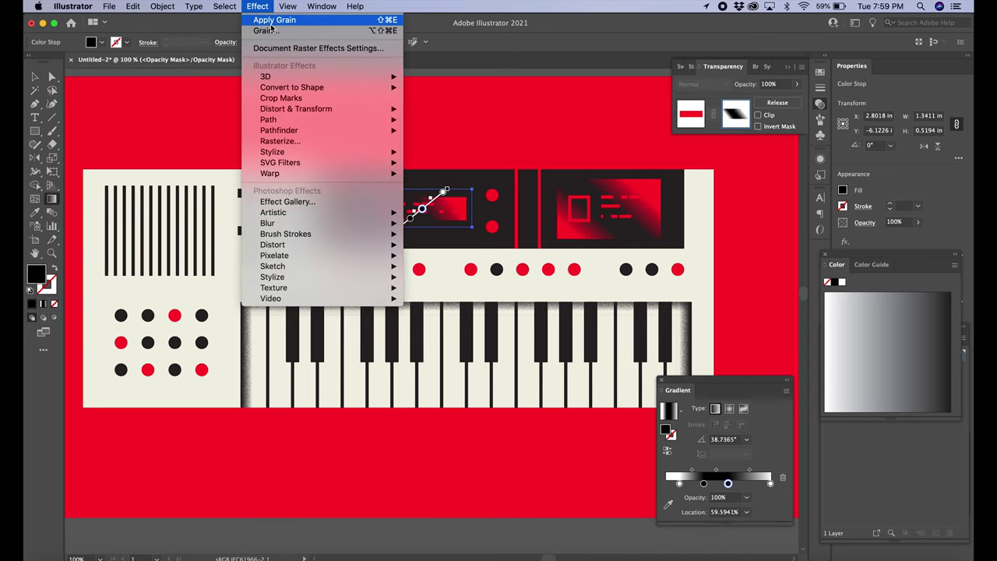
{"action": "left_click", "coordinate": [272, 21]}
{"action": "left_click", "coordinate": [559, 437]}
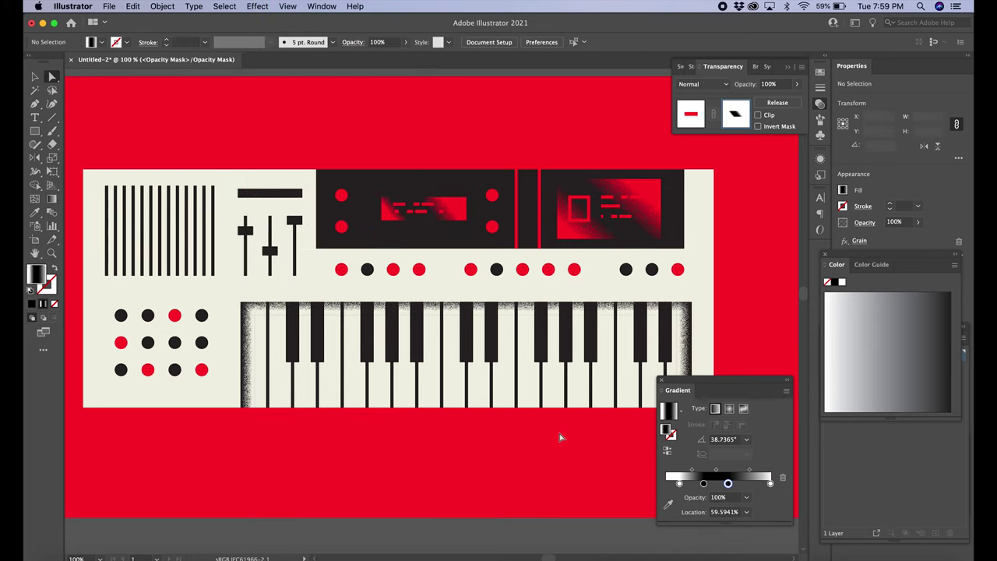